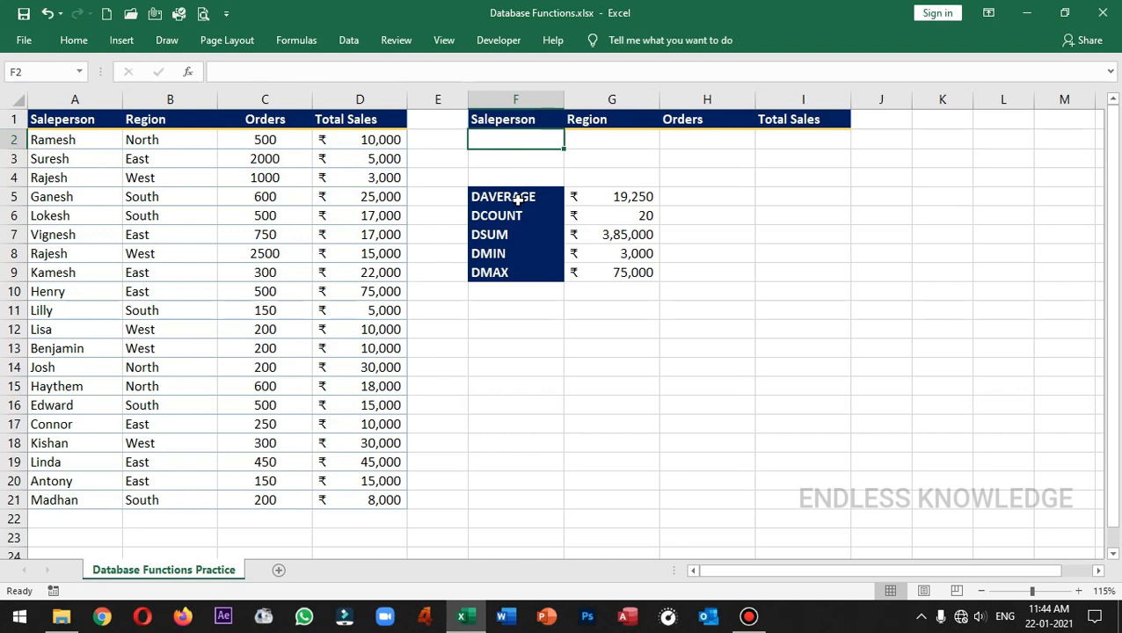
Step: Examine the database function labels in F5:F9, the criteria range F1:I2 and the sales table A1:D21 with its headers
{"action": "left_click_drag", "start_coordinate": [517, 199], "coordinate": [525, 261]}
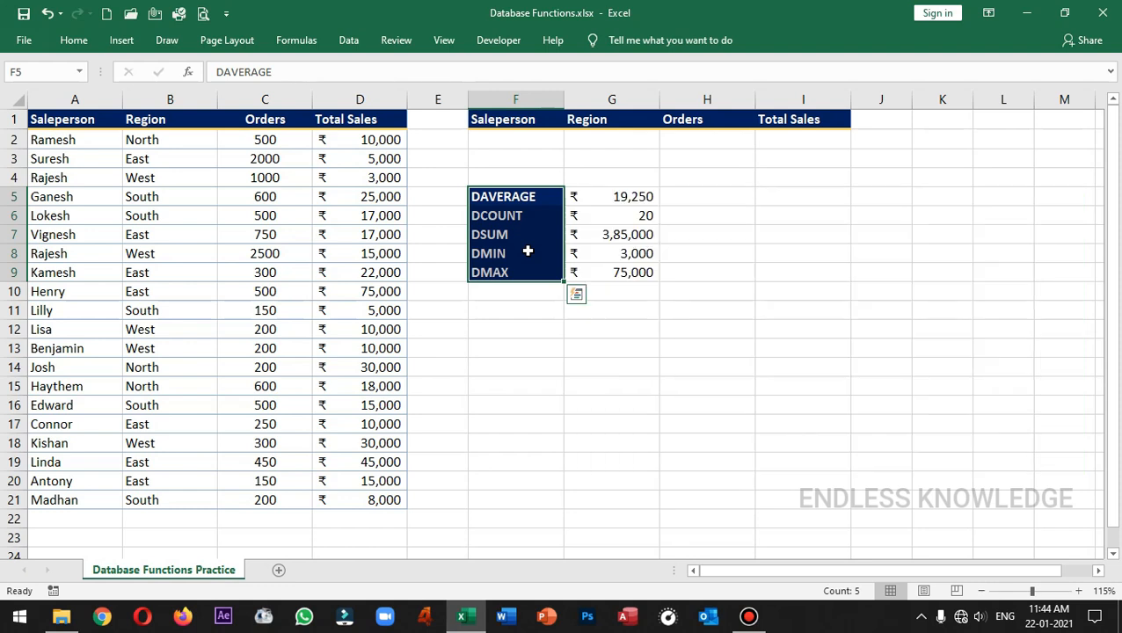
{"action": "left_click_drag", "start_coordinate": [513, 120], "coordinate": [776, 138]}
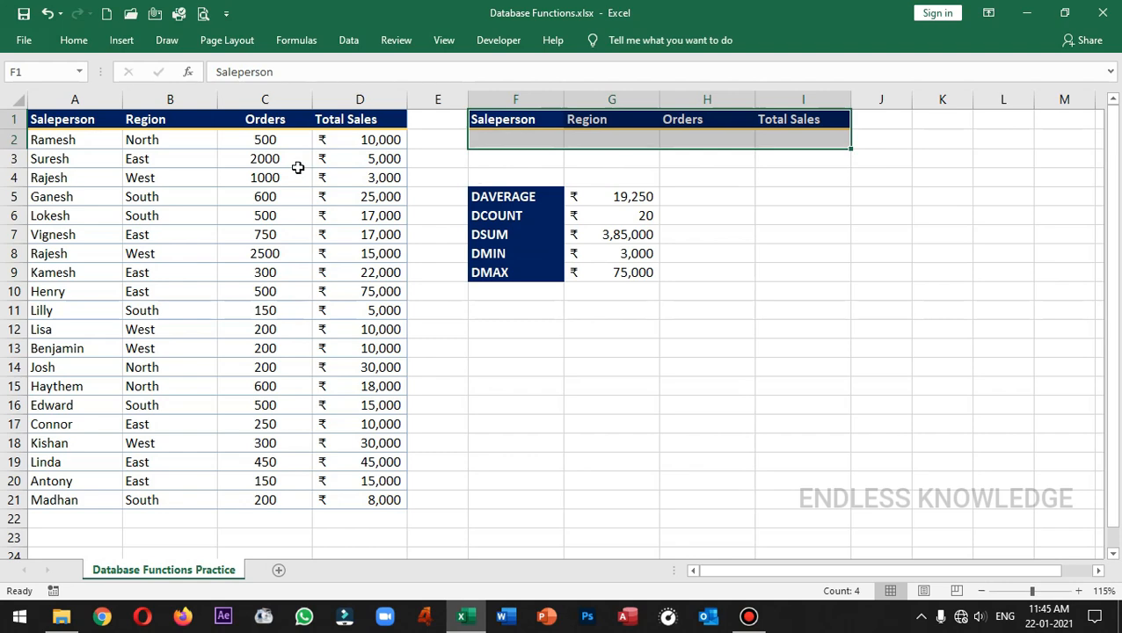
{"action": "left_click_drag", "start_coordinate": [107, 113], "coordinate": [374, 500]}
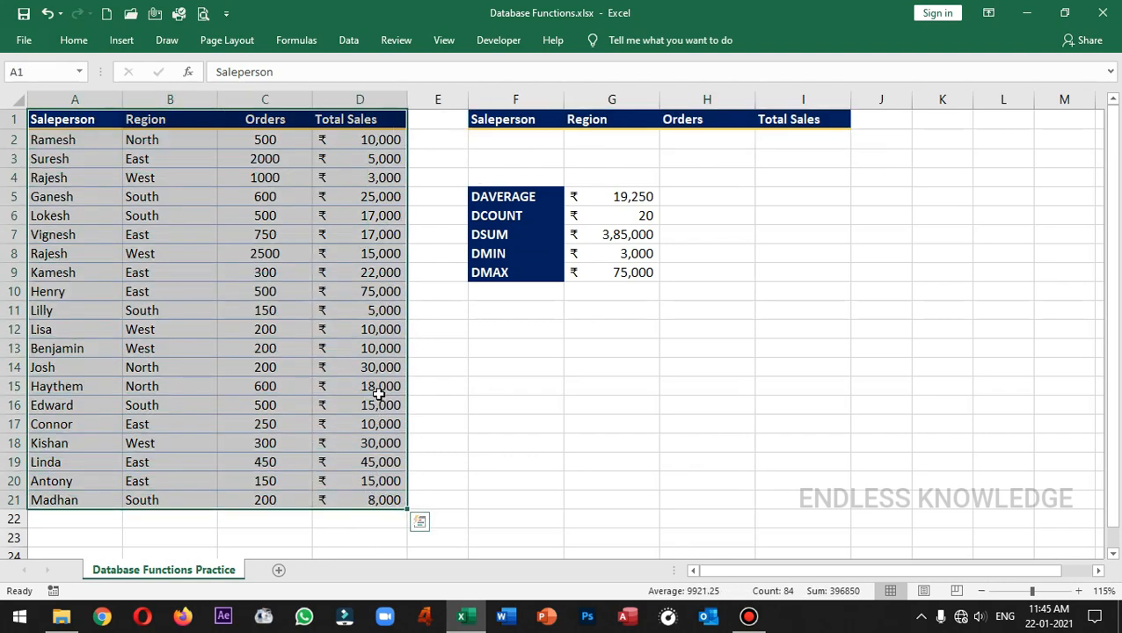
{"action": "left_click", "coordinate": [506, 139]}
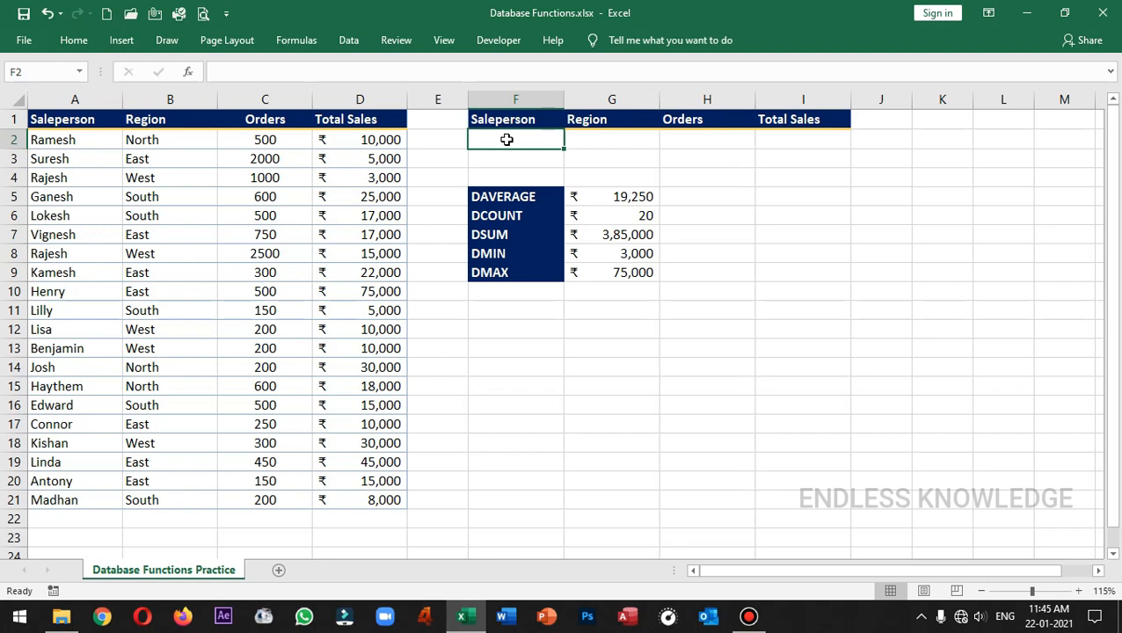
{"action": "left_click_drag", "start_coordinate": [531, 198], "coordinate": [524, 270]}
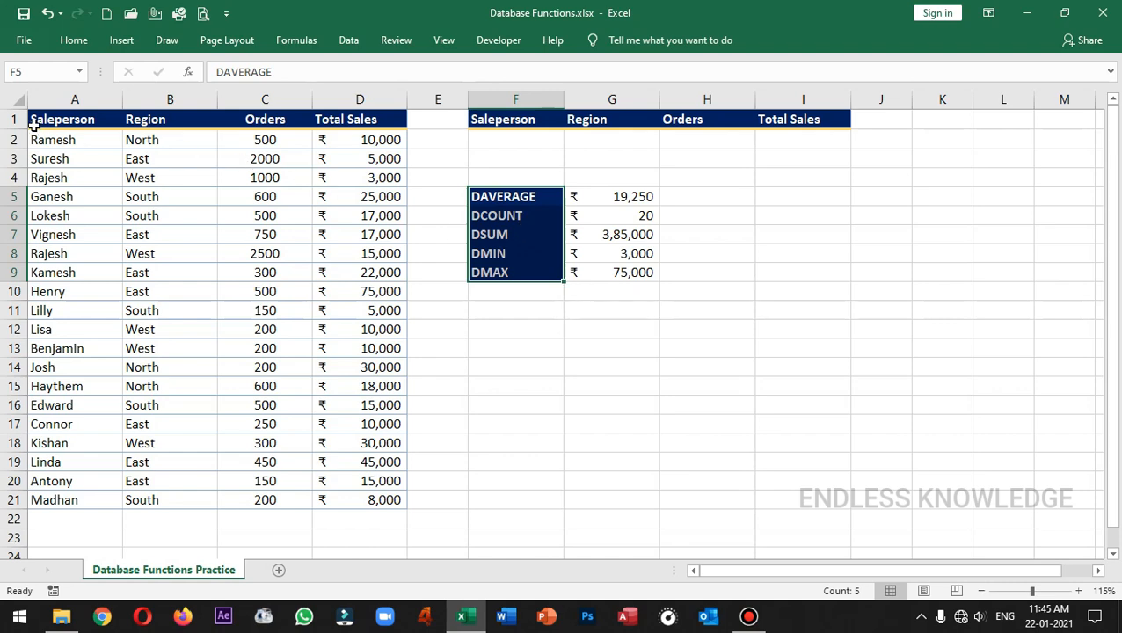
{"action": "left_click_drag", "start_coordinate": [36, 119], "coordinate": [337, 119]}
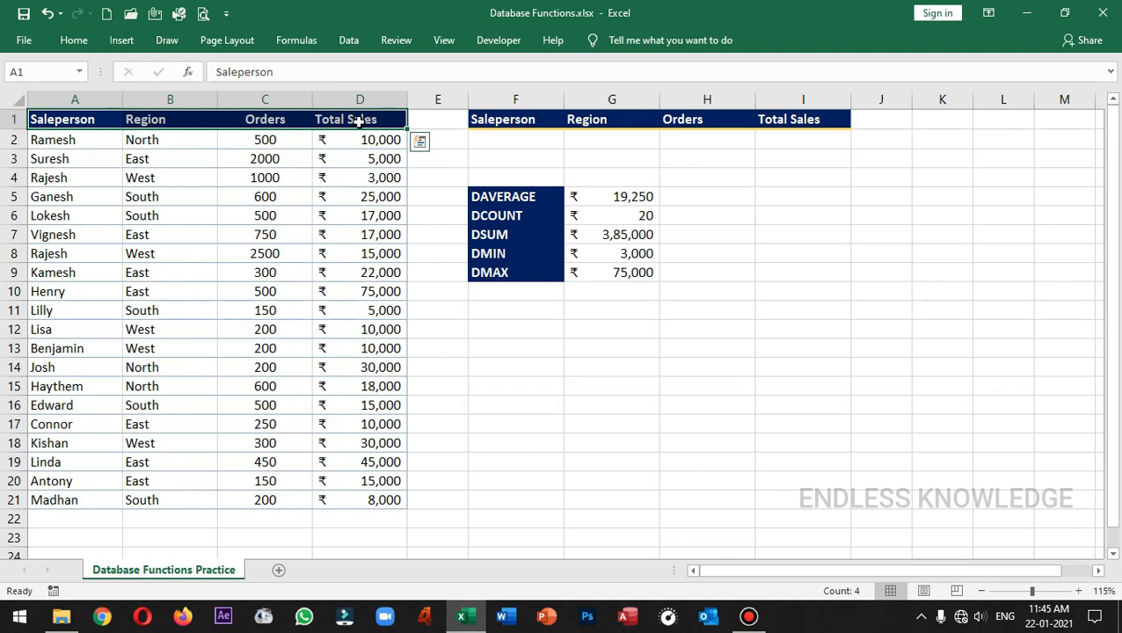
{"action": "left_click", "coordinate": [545, 120]}
{"action": "left_click_drag", "start_coordinate": [547, 119], "coordinate": [791, 120]}
Step: Inspect the DAVERAGE formula in G5 and the criteria cells F1:F2 it references, plus the empty Total Sales cell
{"action": "left_click", "coordinate": [599, 198]}
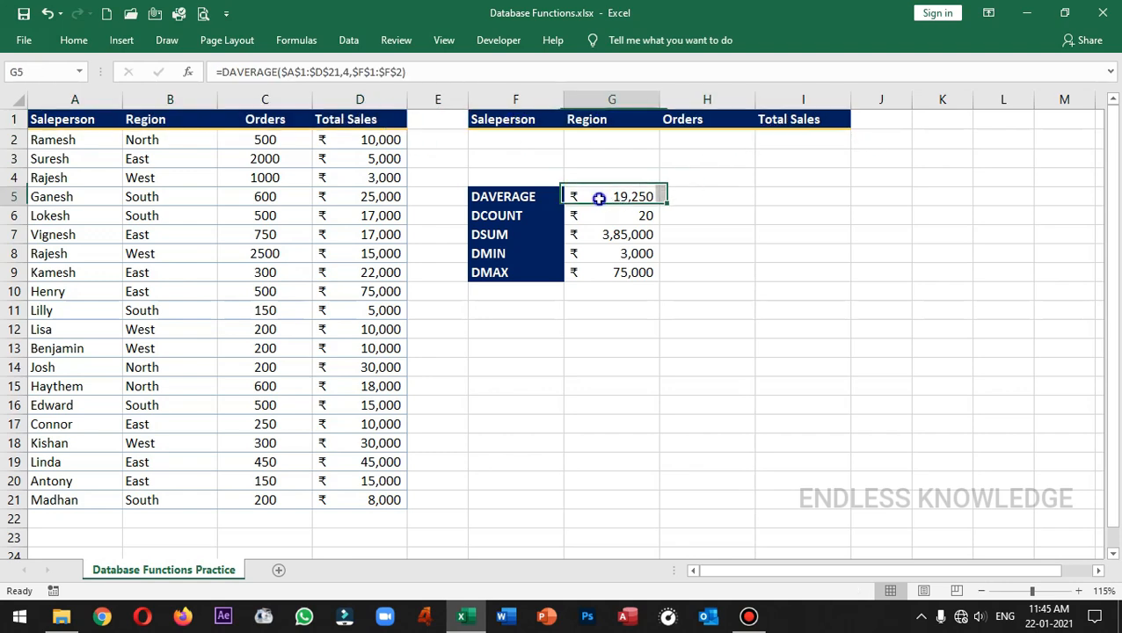
{"action": "left_click", "coordinate": [376, 72]}
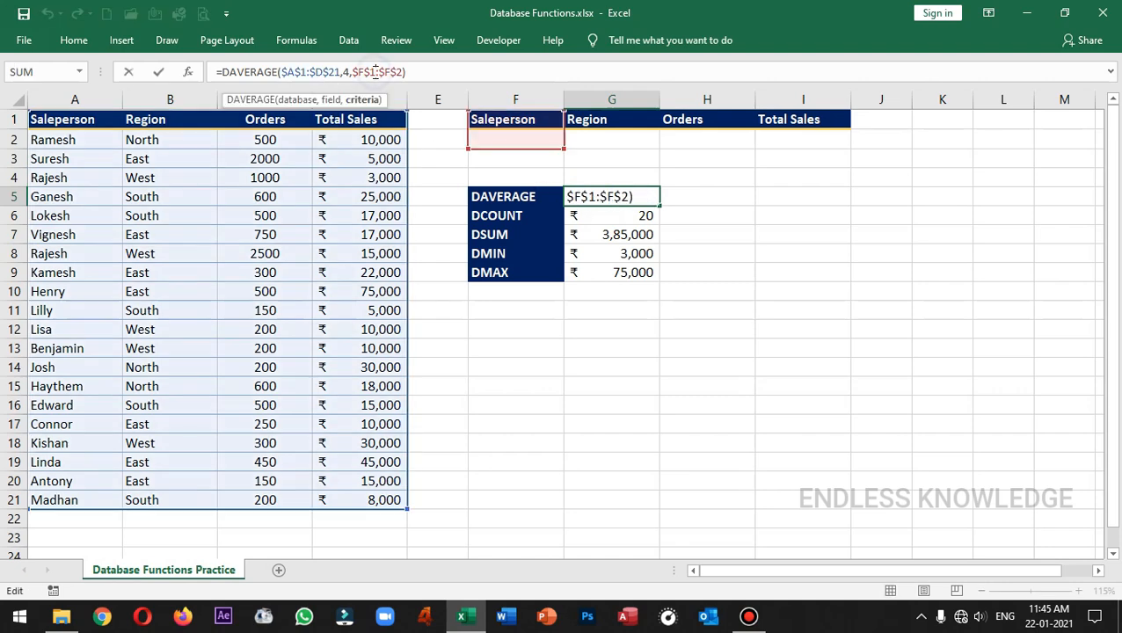
{"action": "left_click", "coordinate": [542, 140]}
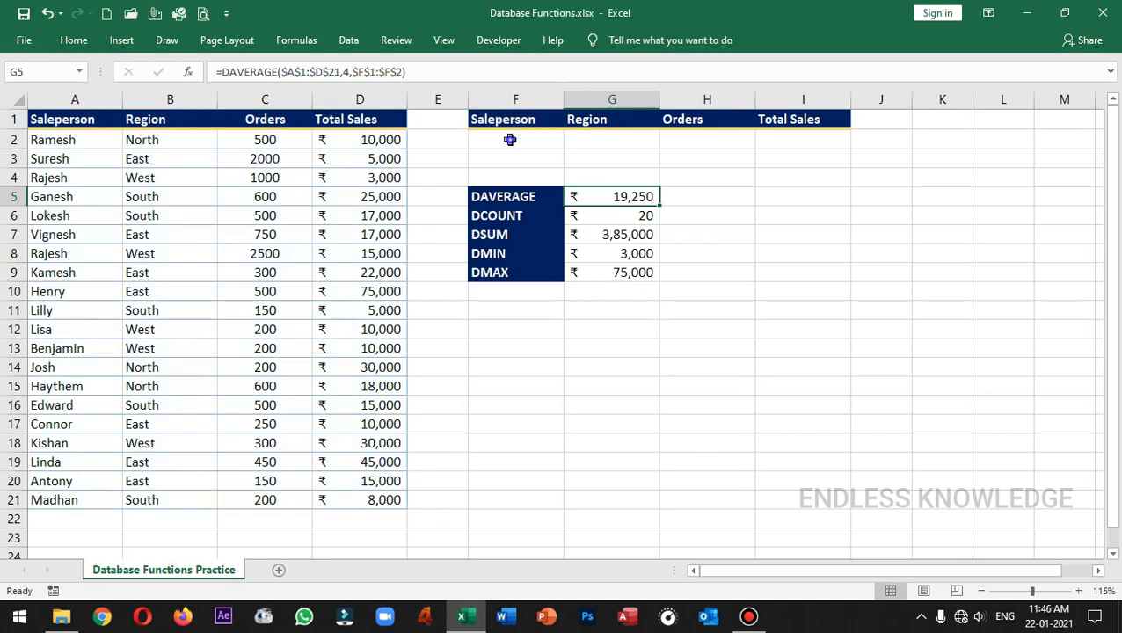
{"action": "left_click", "coordinate": [513, 124]}
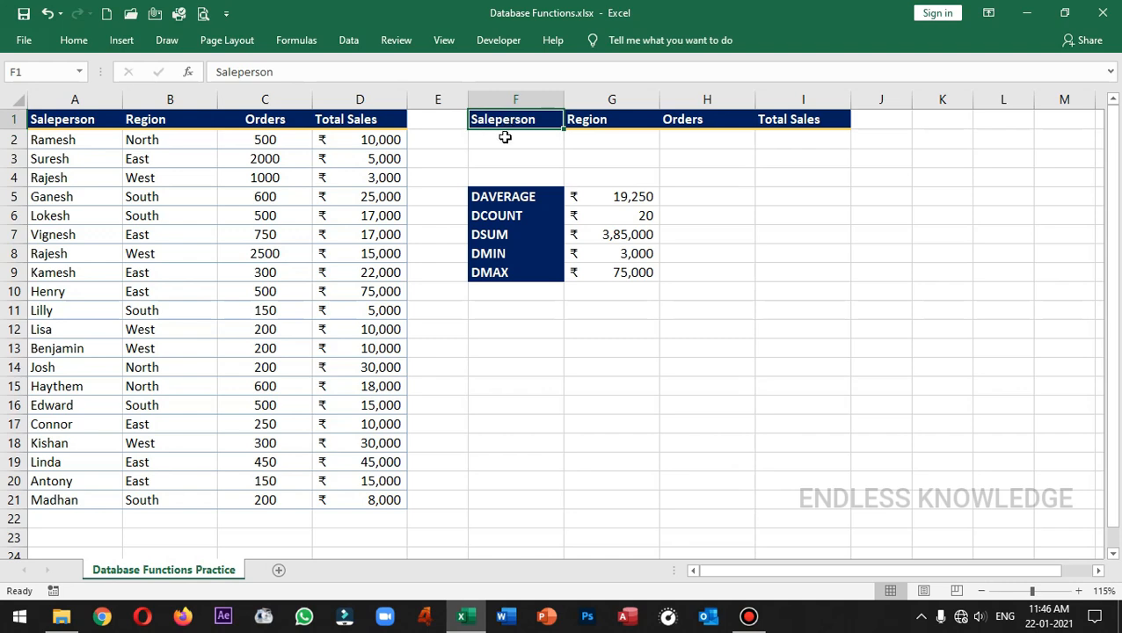
{"action": "left_click", "coordinate": [503, 140]}
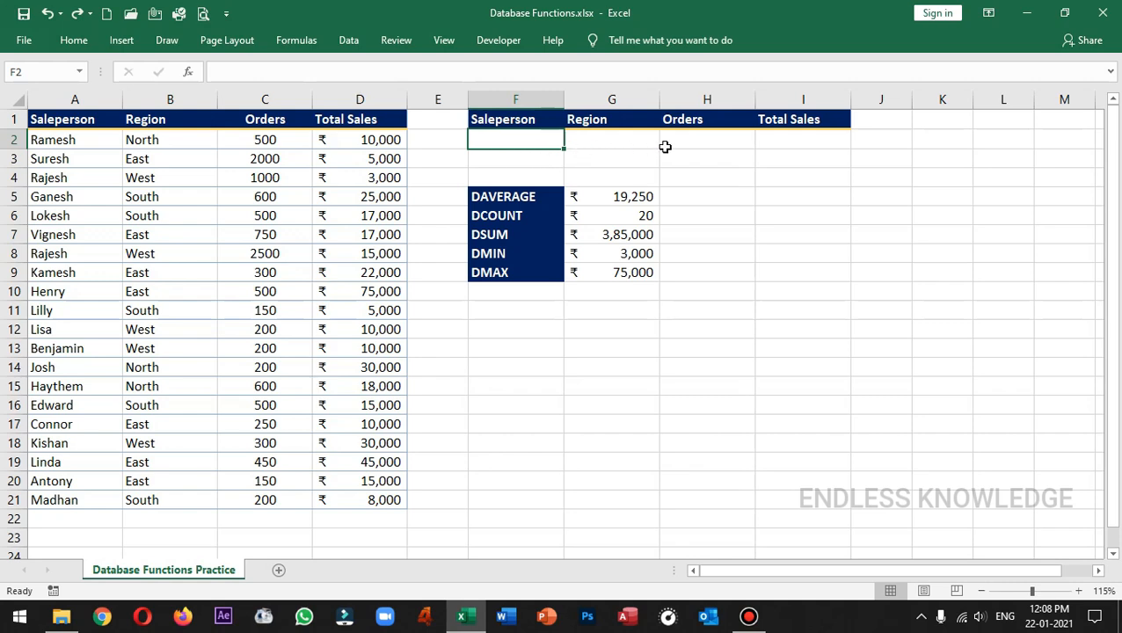
{"action": "left_click", "coordinate": [823, 138]}
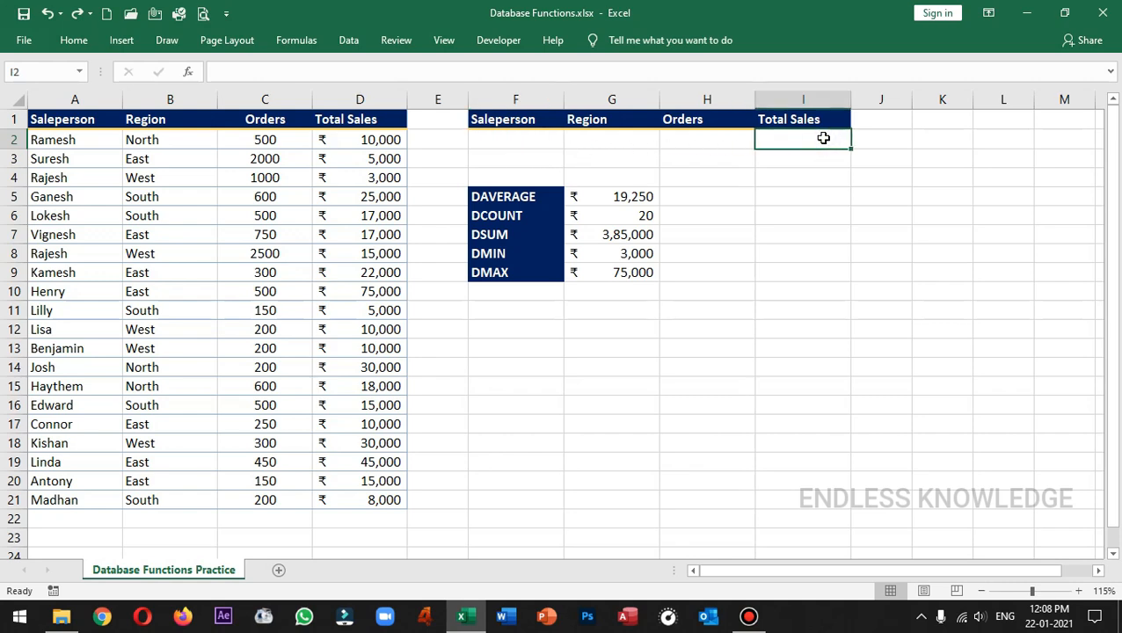
Step: Add list data validation to F2 with source =$A$2:$A$21 and choose the second salesperson from that list
{"action": "left_click", "coordinate": [542, 141]}
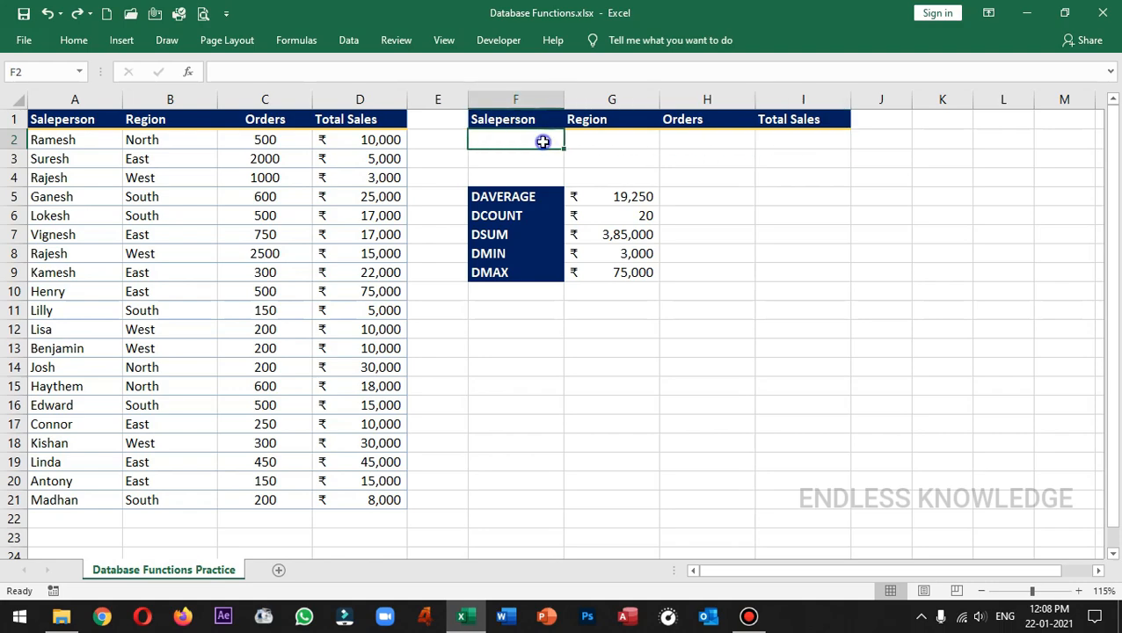
{"action": "left_click", "coordinate": [347, 42]}
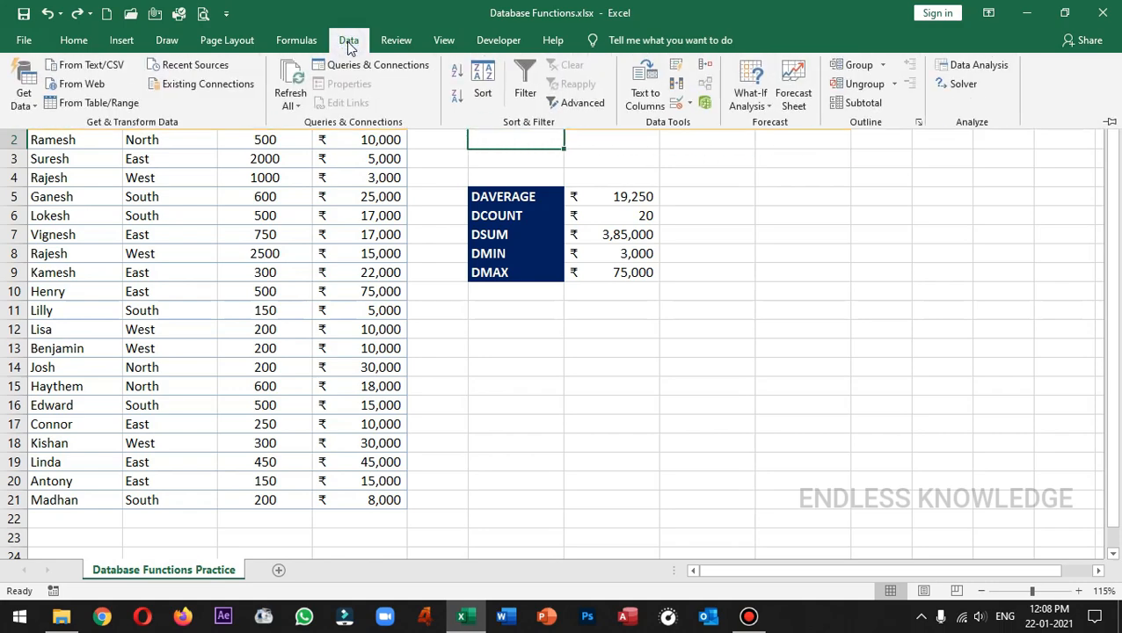
{"action": "left_click", "coordinate": [674, 103]}
{"action": "left_click", "coordinate": [623, 301]}
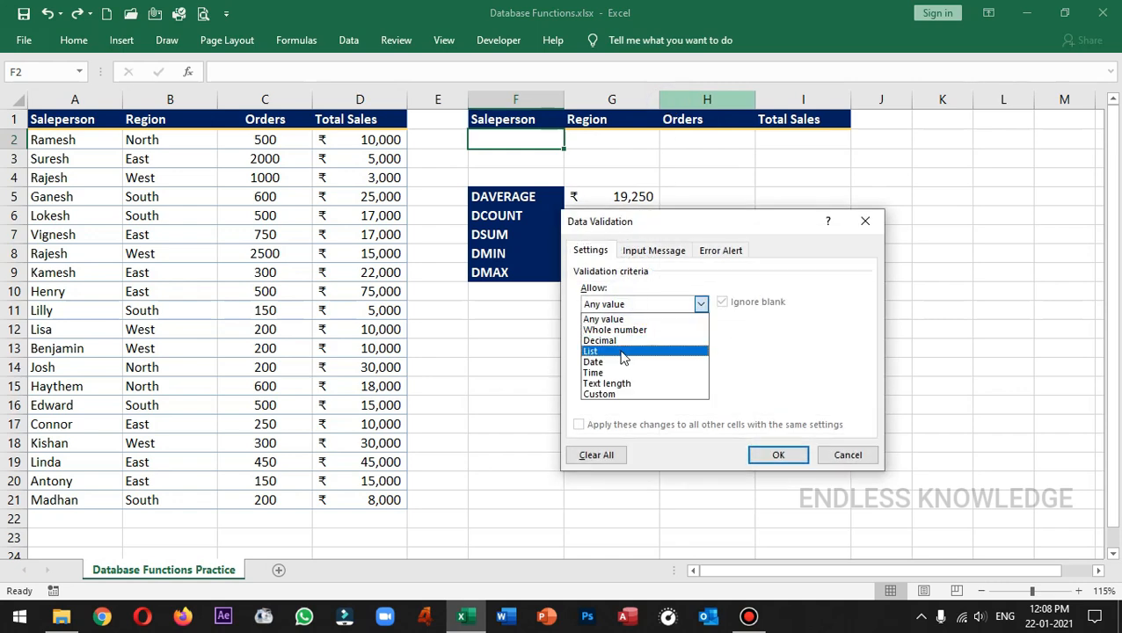
{"action": "left_click", "coordinate": [622, 350]}
{"action": "left_click", "coordinate": [797, 373]}
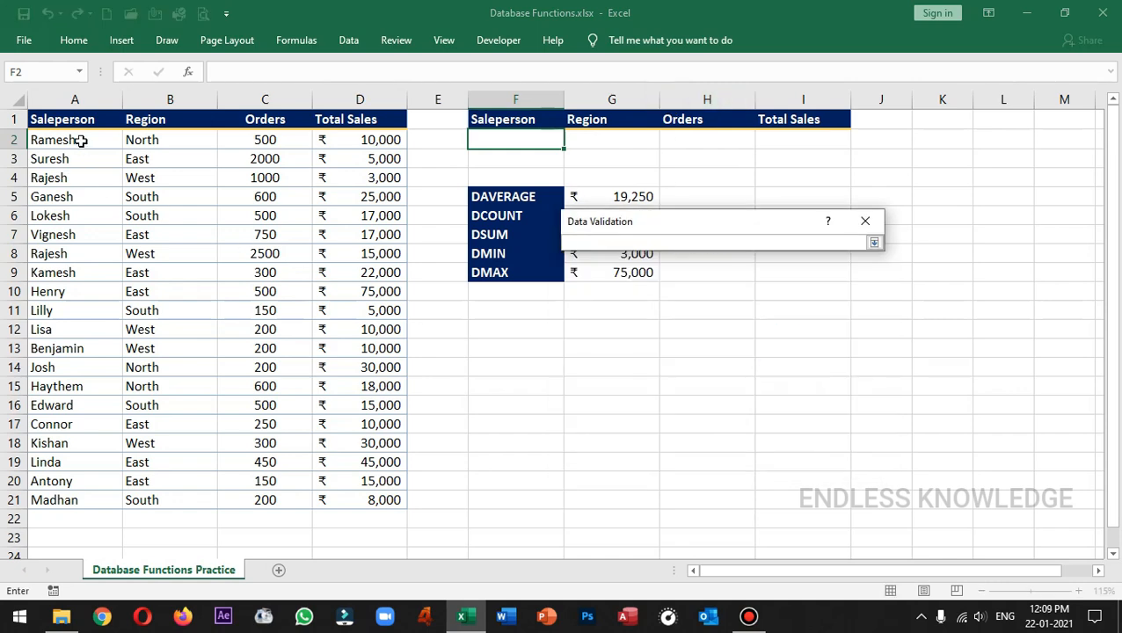
{"action": "left_click_drag", "start_coordinate": [74, 139], "coordinate": [80, 499]}
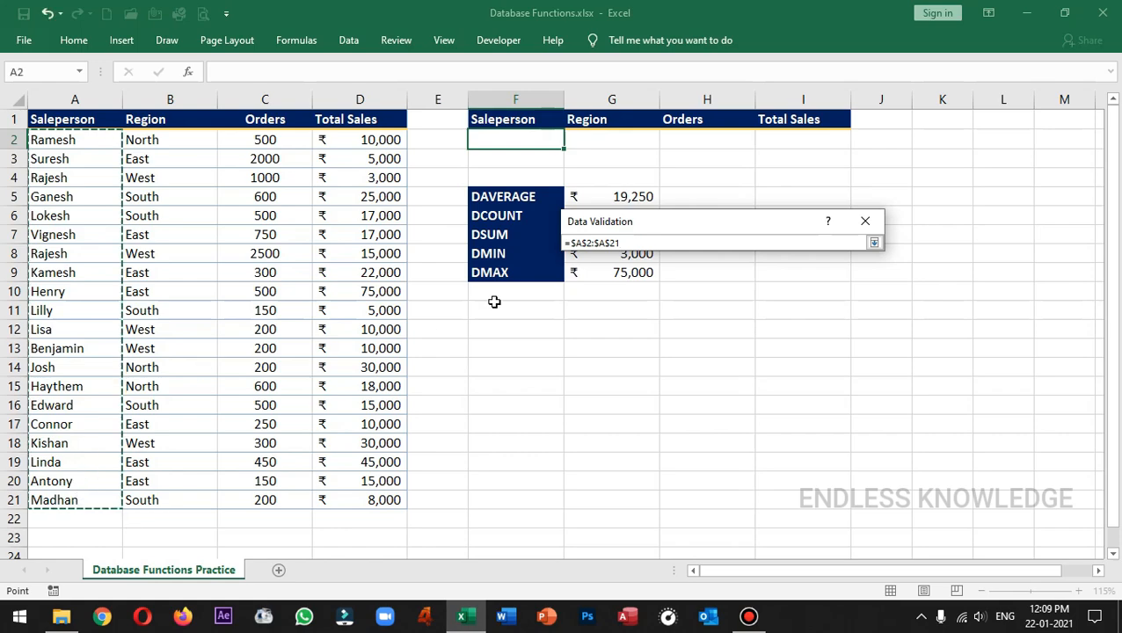
{"action": "left_click", "coordinate": [874, 243]}
{"action": "left_click", "coordinate": [785, 455]}
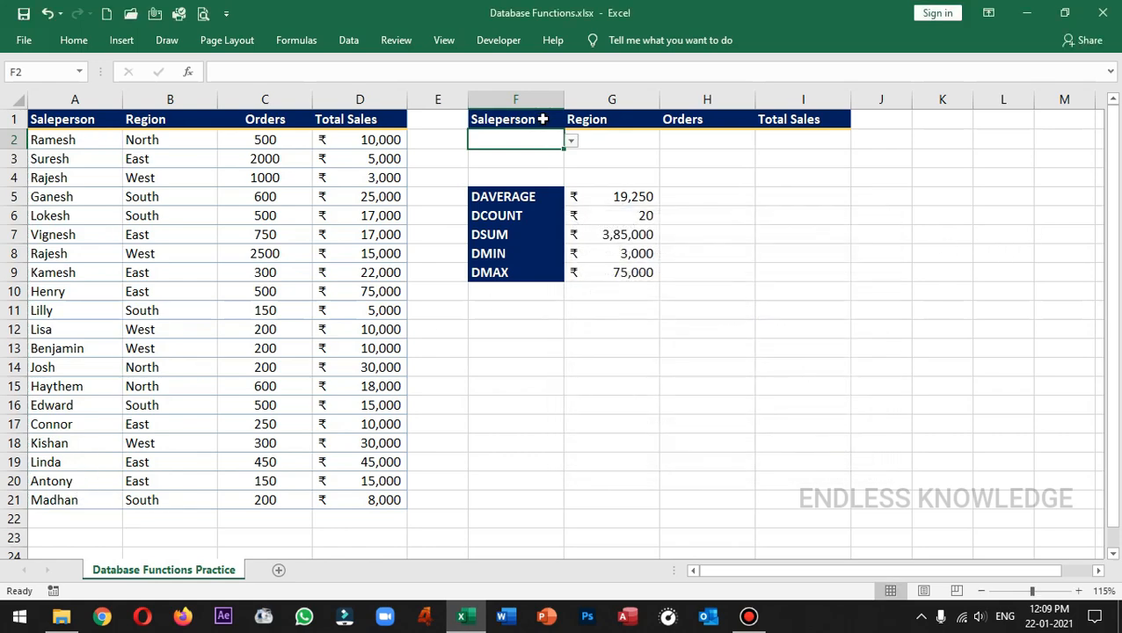
{"action": "left_click", "coordinate": [571, 142]}
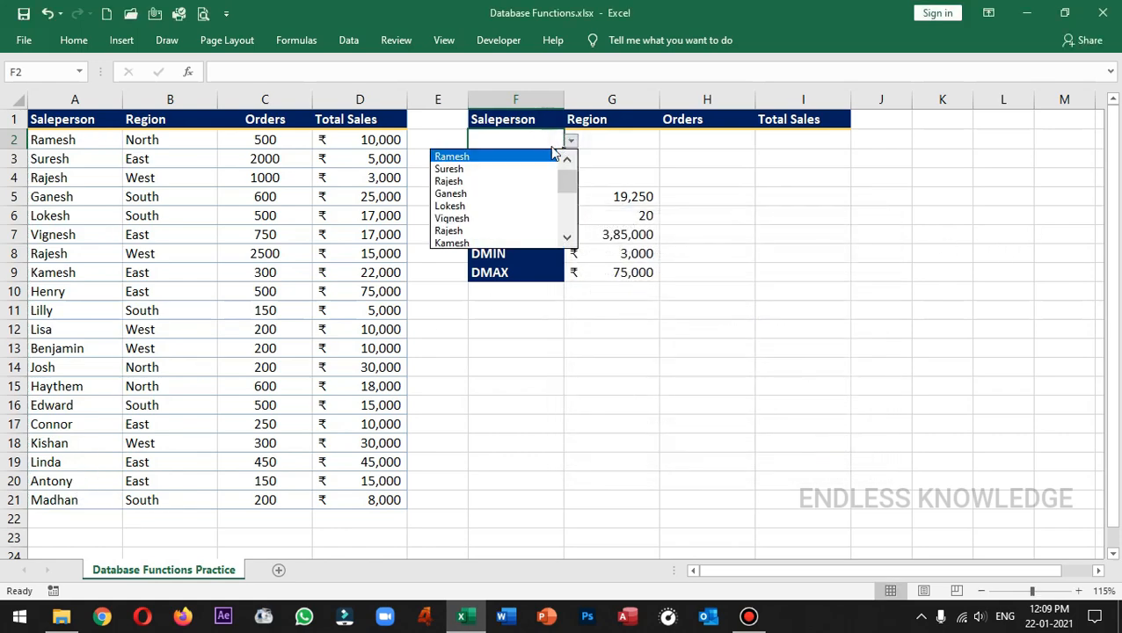
{"action": "left_click", "coordinate": [510, 169]}
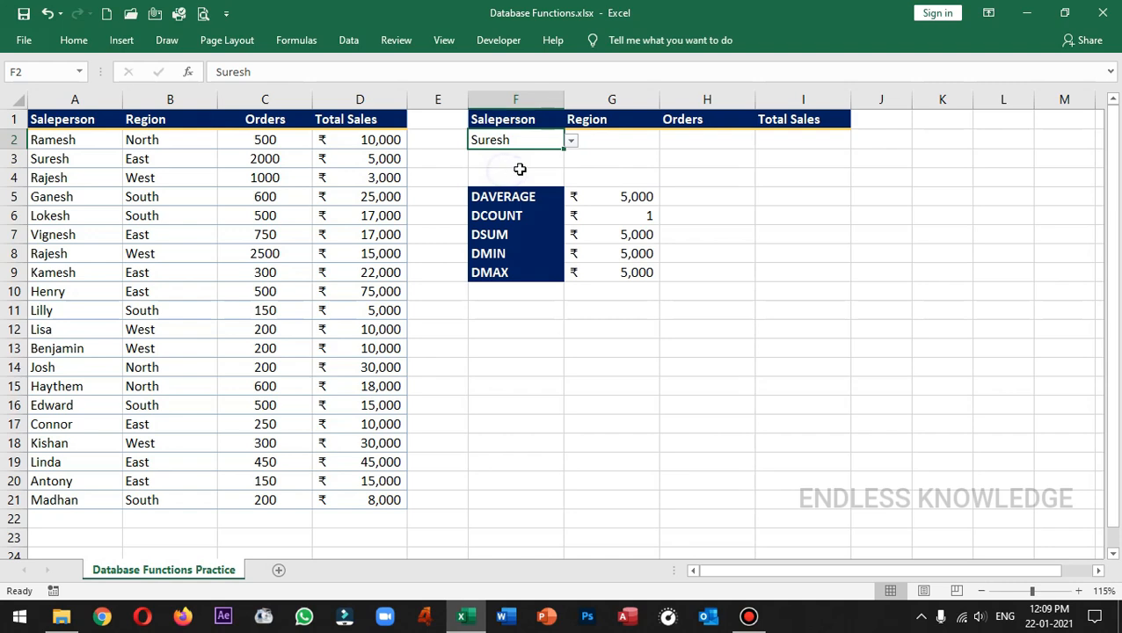
Step: Start a DGET formula in I2 with the absolute range $A$1:$D$21 as its database argument
{"action": "left_click", "coordinate": [818, 138]}
{"action": "type", "text": "=dge"}
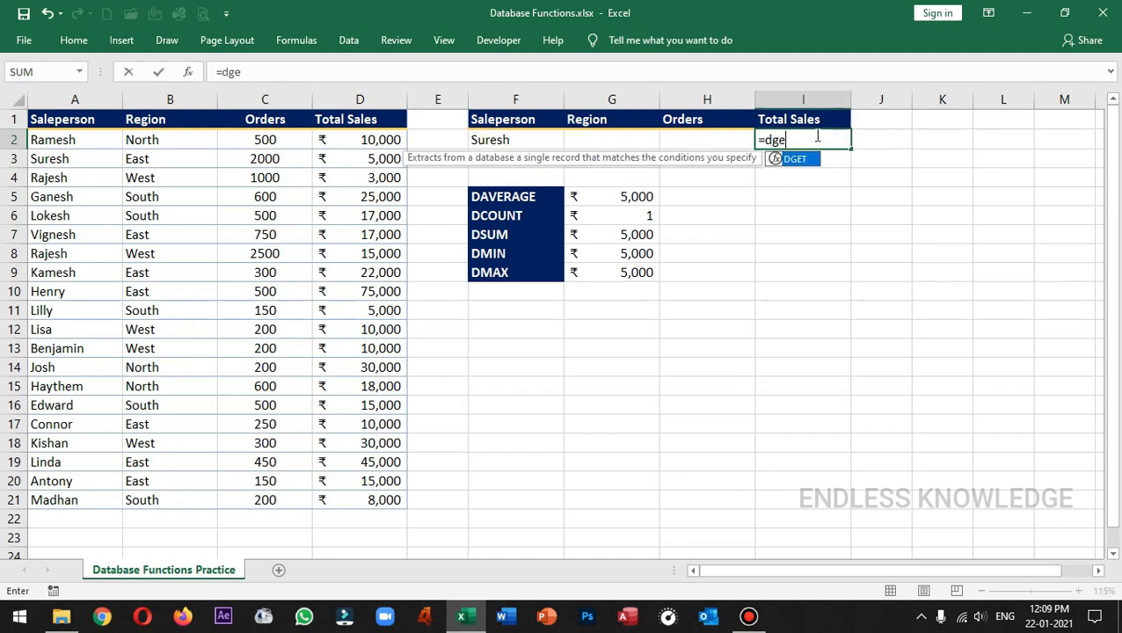
{"action": "key", "text": "Tab"}
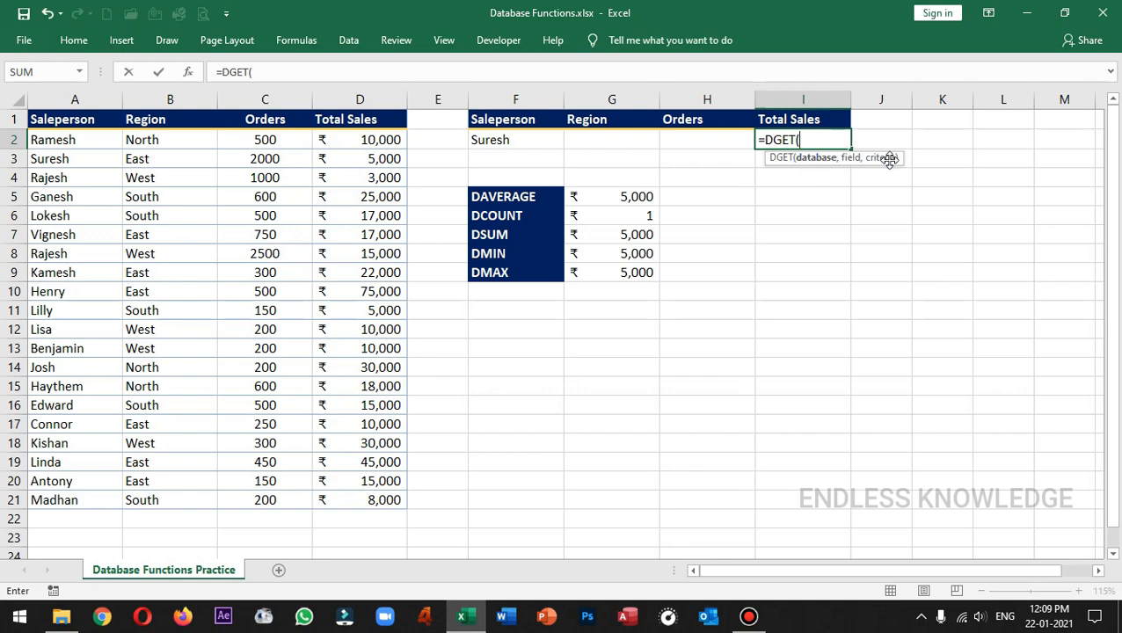
{"action": "scroll", "coordinate": [976, 188], "scroll_direction": "up", "scroll_amount": 2}
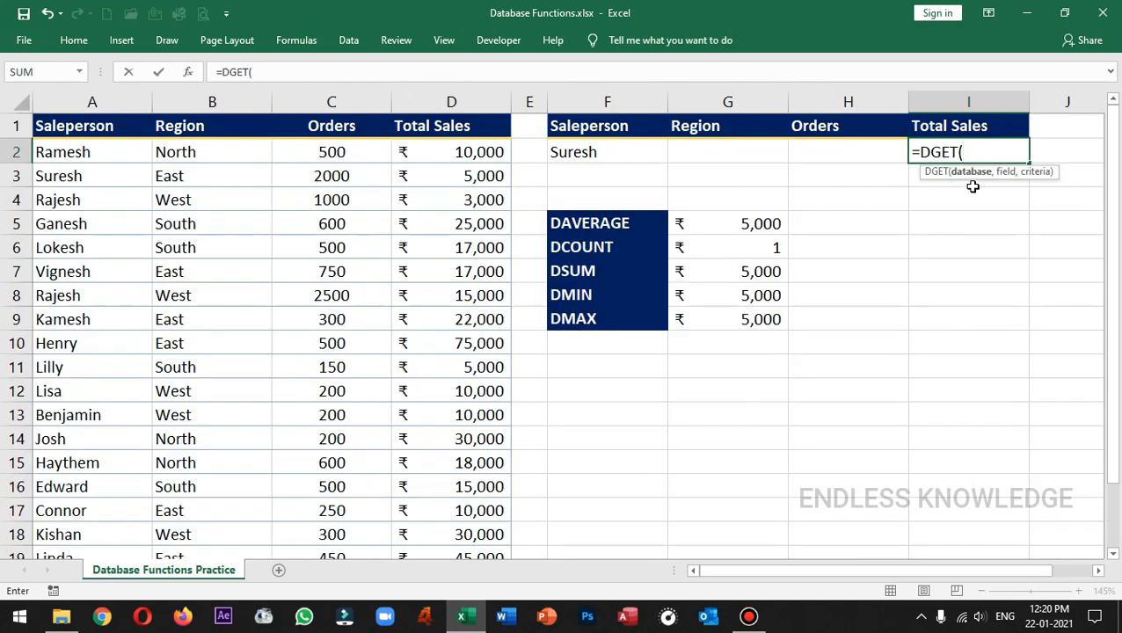
{"action": "left_click", "coordinate": [88, 126]}
{"action": "left_click_drag", "start_coordinate": [174, 132], "coordinate": [428, 503]}
{"action": "scroll", "coordinate": [424, 334], "scroll_direction": "up", "scroll_amount": 2}
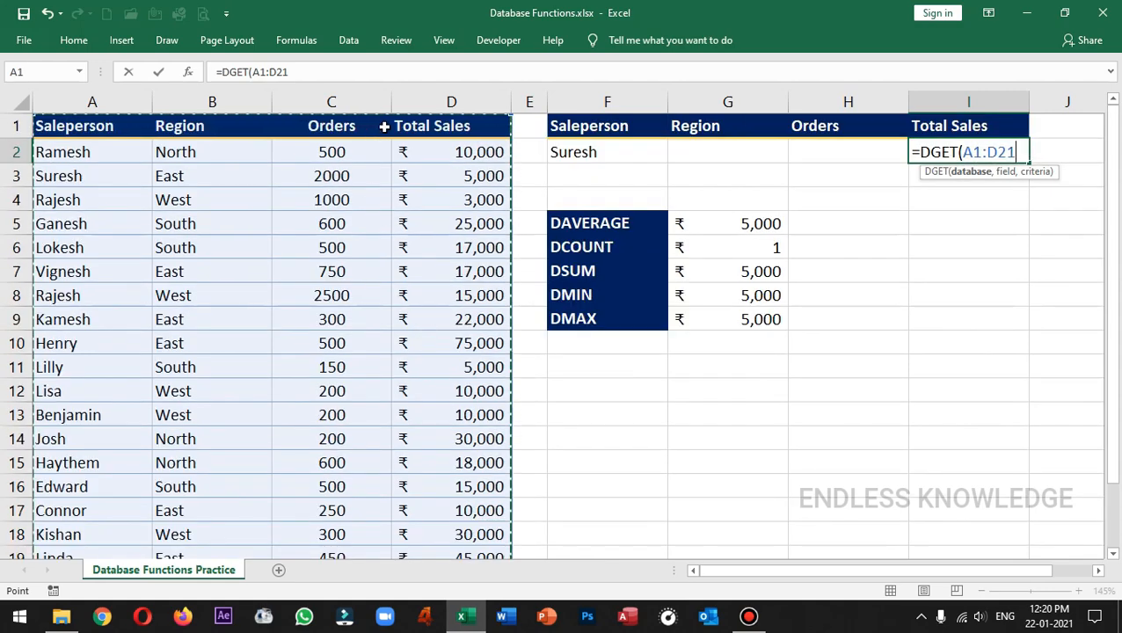
{"action": "key", "text": "F4"}
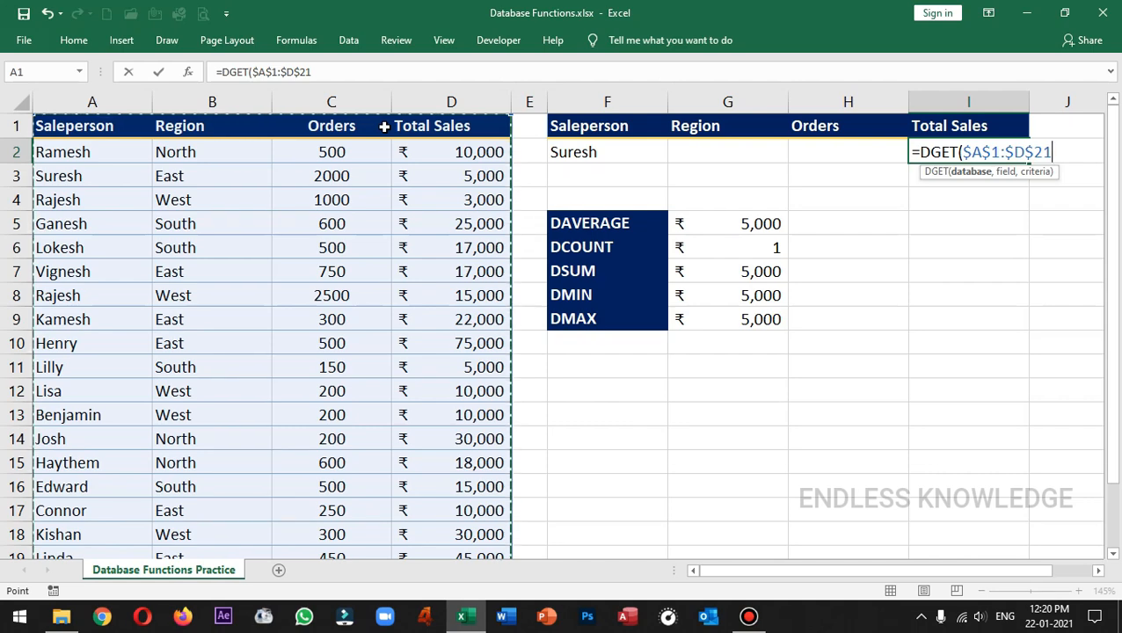
{"action": "type", "text": ",4"}
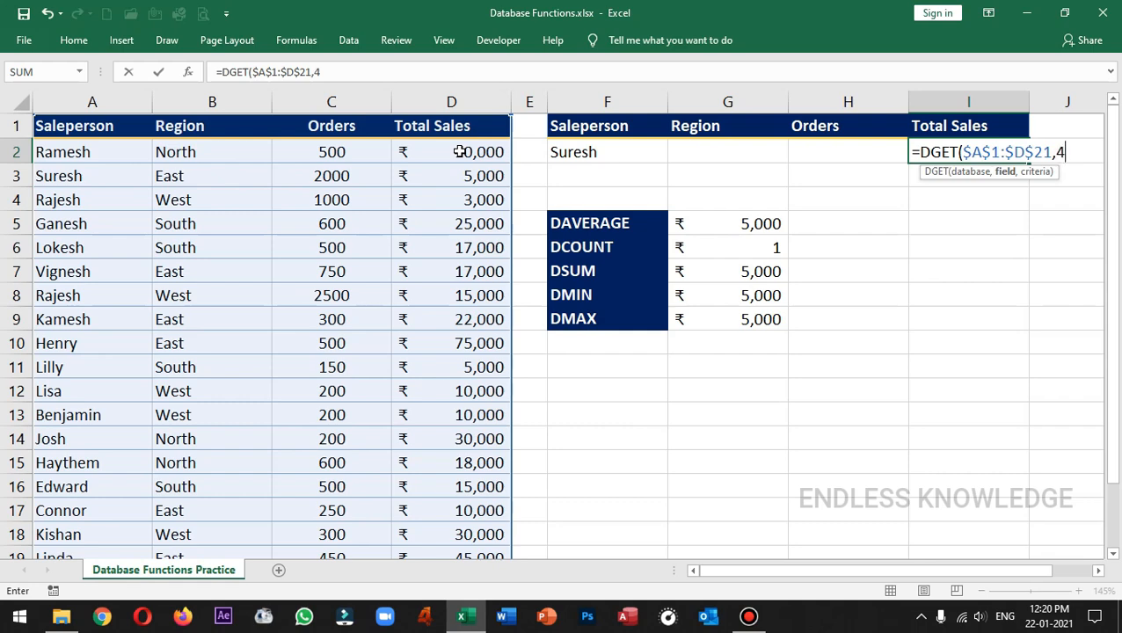
{"action": "type", "text": "tota"}
{"action": "key", "text": "BackSpace"}
{"action": "key", "text": "BackSpace"}
{"action": "key", "text": "BackSpace"}
{"action": "key", "text": "BackSpace"}
{"action": "key", "text": "BackSpace"}
{"action": "key", "text": "BackSpace"}
Step: Complete the DGET formula with the Total Sales header I1 as field and the absolute range $F$1:$F$2 as criteria
{"action": "left_click", "coordinate": [990, 125]}
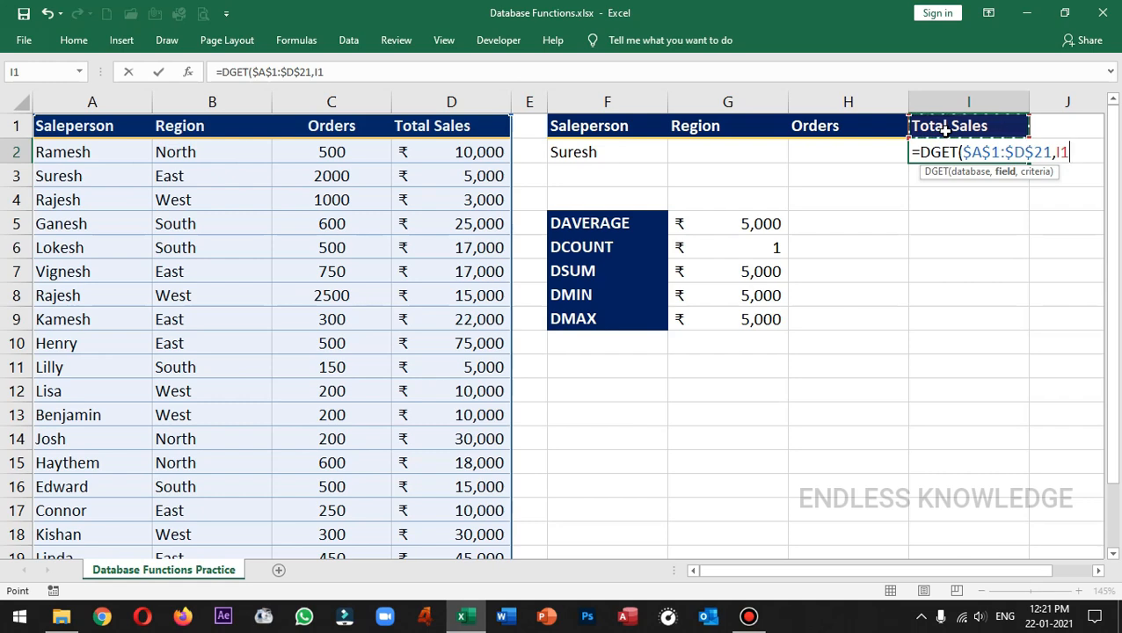
{"action": "type", "text": ","}
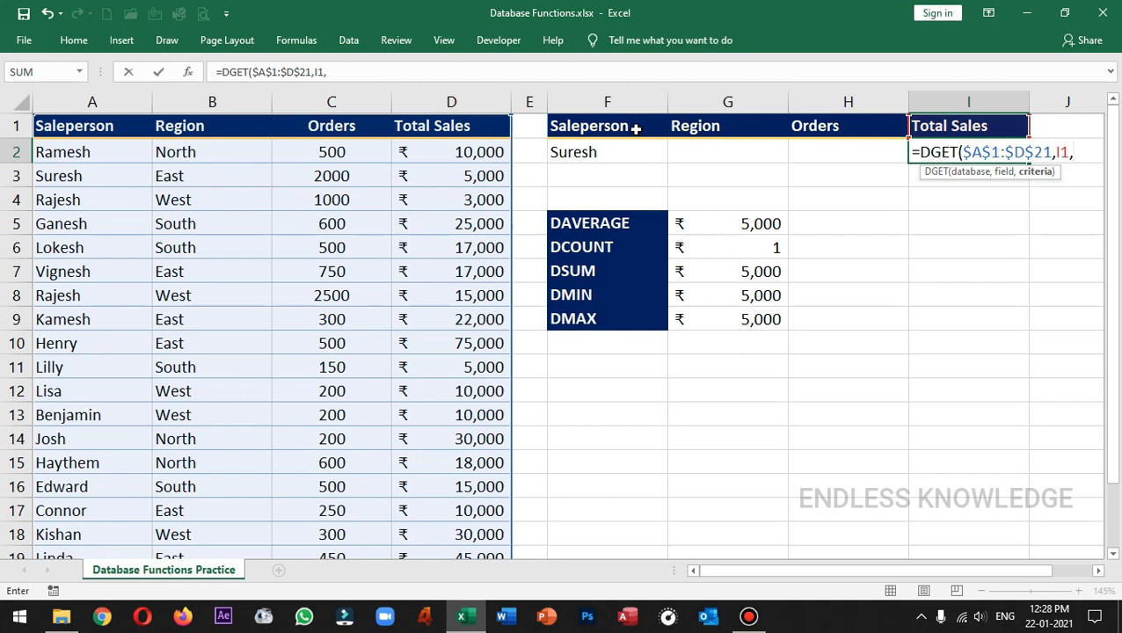
{"action": "left_click_drag", "start_coordinate": [633, 127], "coordinate": [631, 151]}
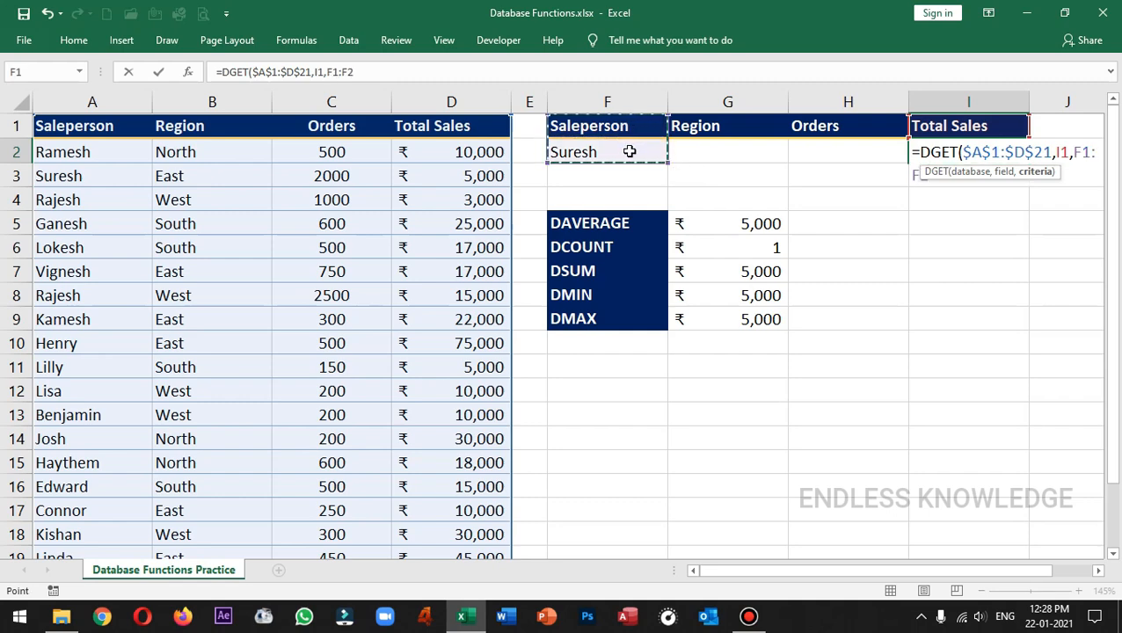
{"action": "key", "text": "F4"}
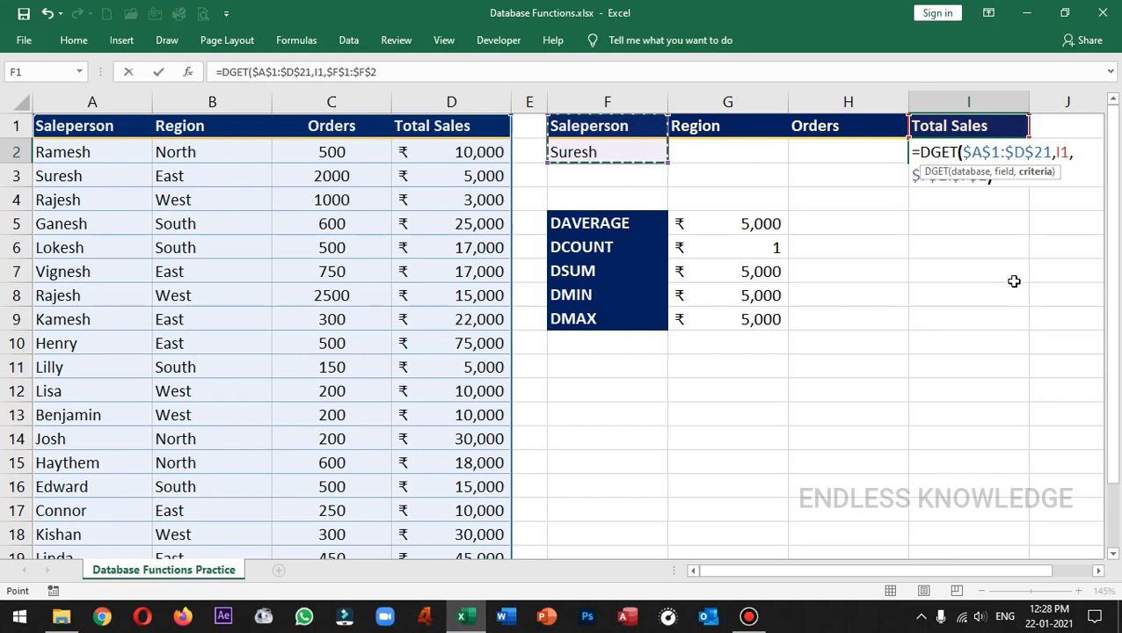
{"action": "key", "text": "Return"}
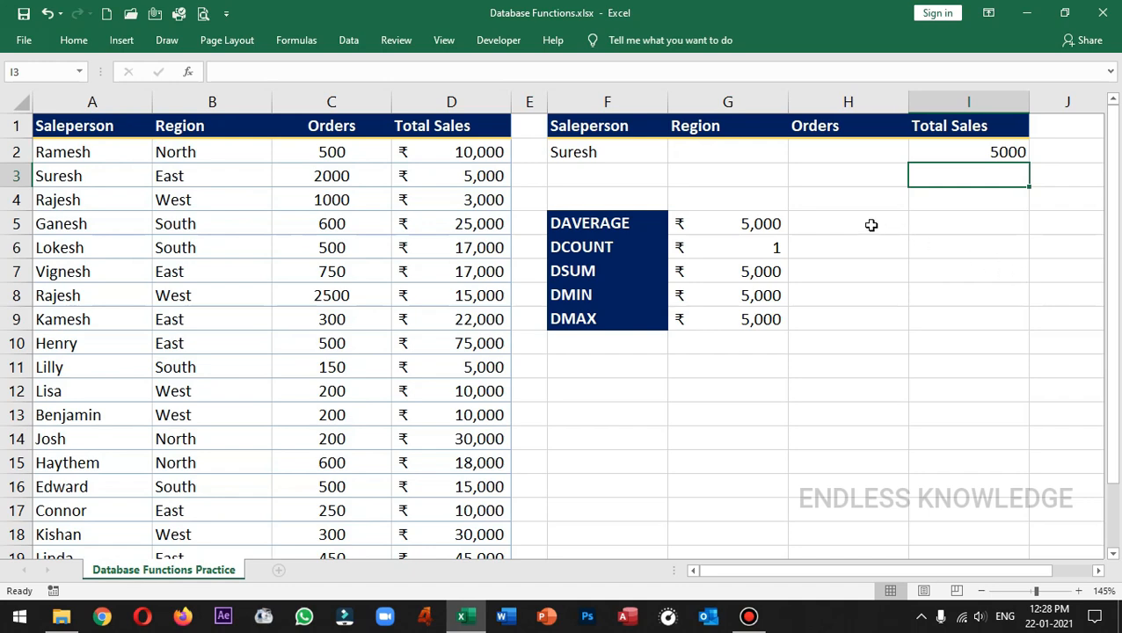
Step: Check the DGET formula in I2 and change the salesperson in F2 to the first name in the list
{"action": "left_click", "coordinate": [627, 150]}
{"action": "left_click", "coordinate": [949, 153]}
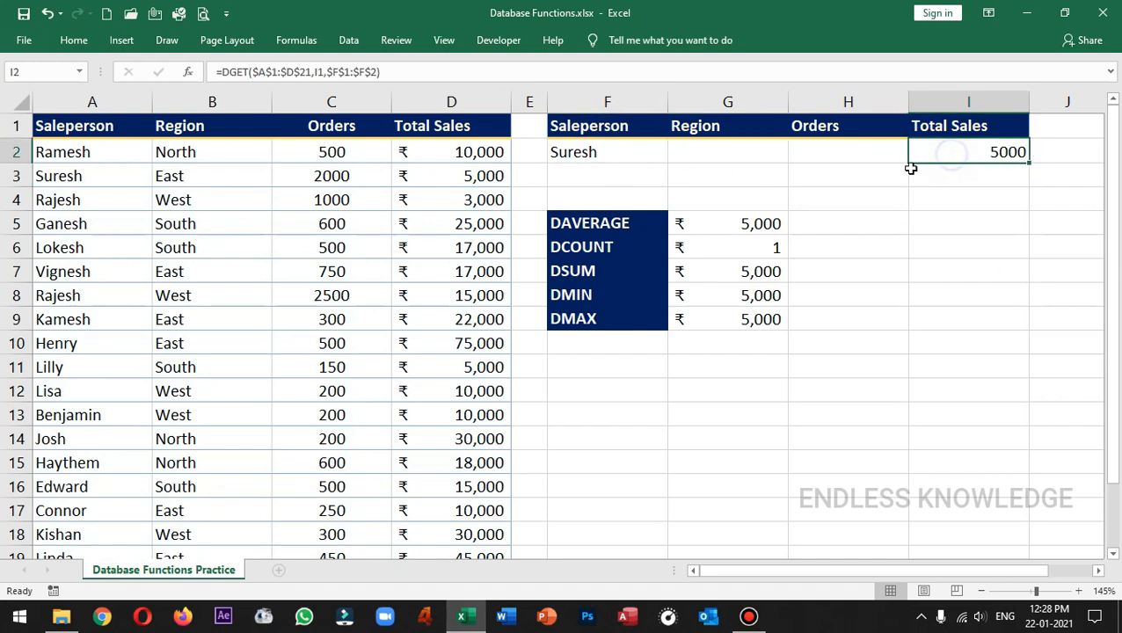
{"action": "left_click", "coordinate": [619, 148]}
{"action": "left_click", "coordinate": [674, 155]}
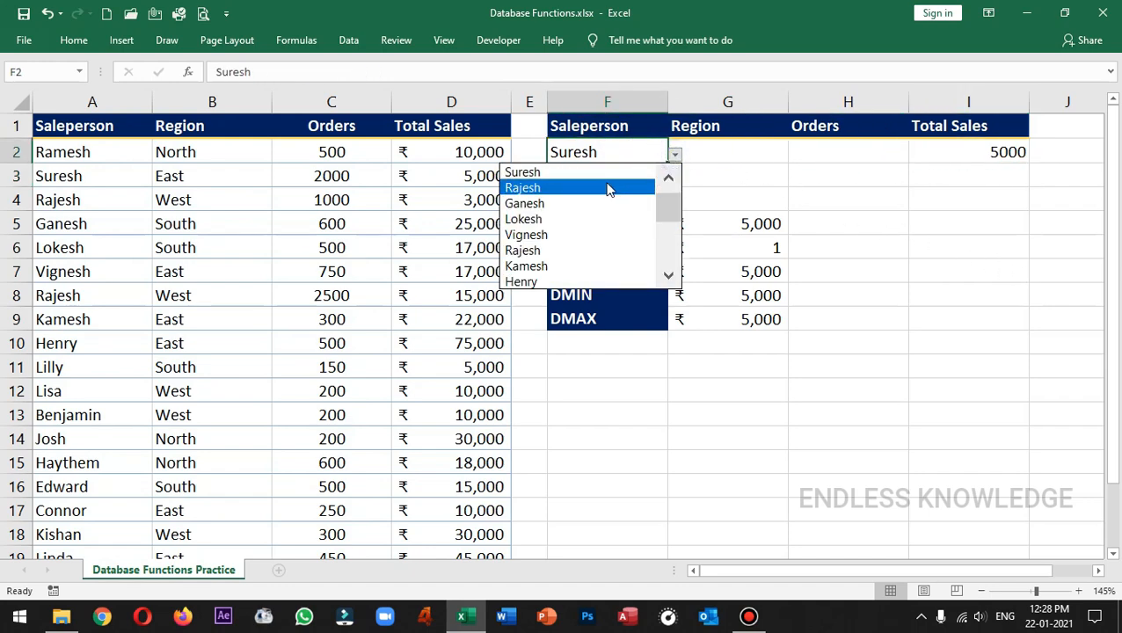
{"action": "left_click", "coordinate": [671, 179]}
{"action": "left_click", "coordinate": [581, 172]}
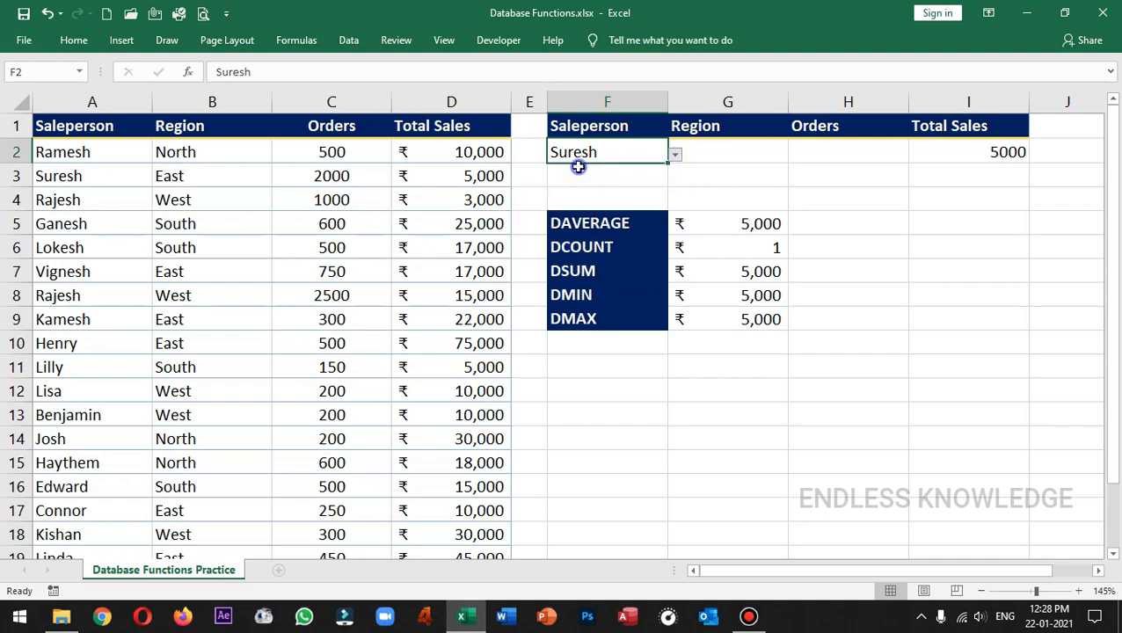
Step: Choose the fourth salesperson from the F2 list and check the DGET result in I2
{"action": "left_click", "coordinate": [675, 155]}
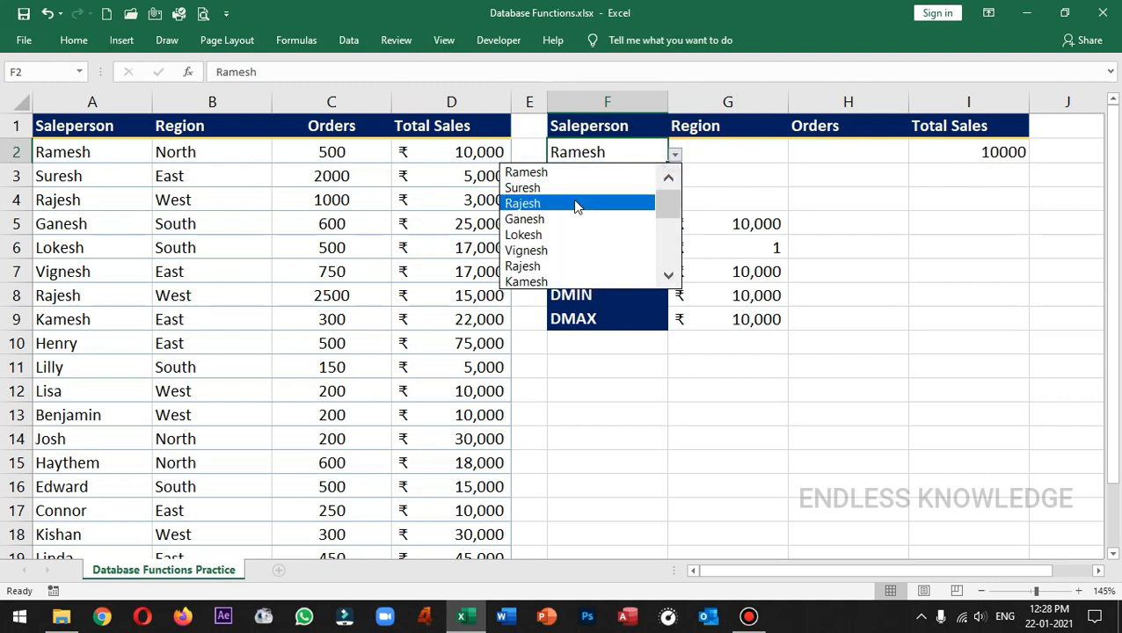
{"action": "left_click", "coordinate": [555, 218]}
{"action": "left_click", "coordinate": [961, 153]}
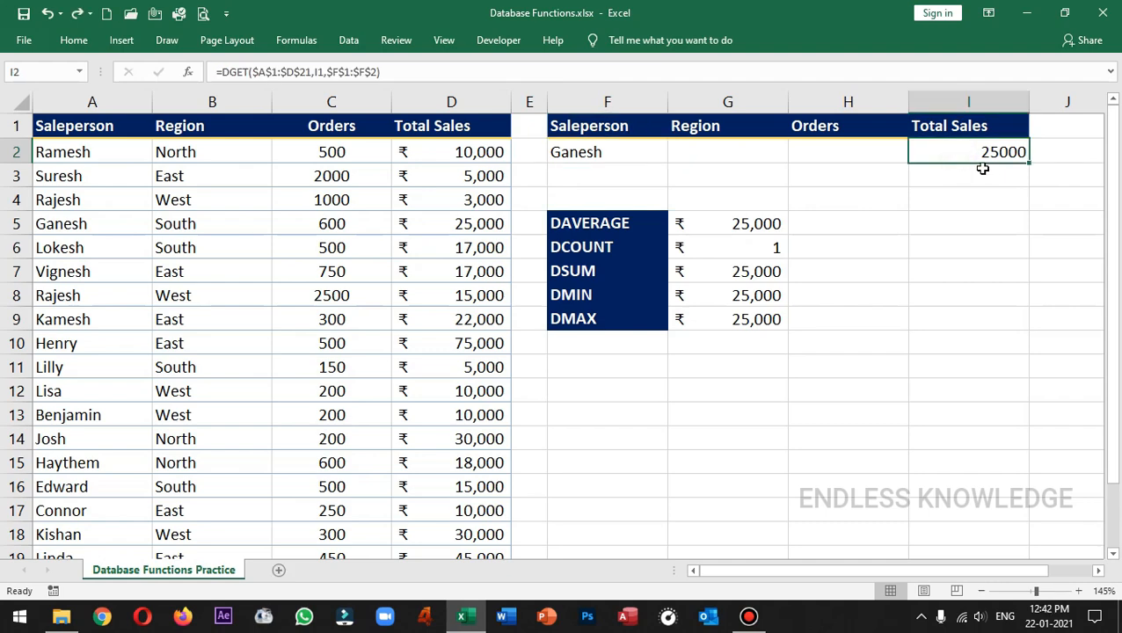
{"action": "left_click", "coordinate": [629, 147]}
{"action": "left_click", "coordinate": [963, 152]}
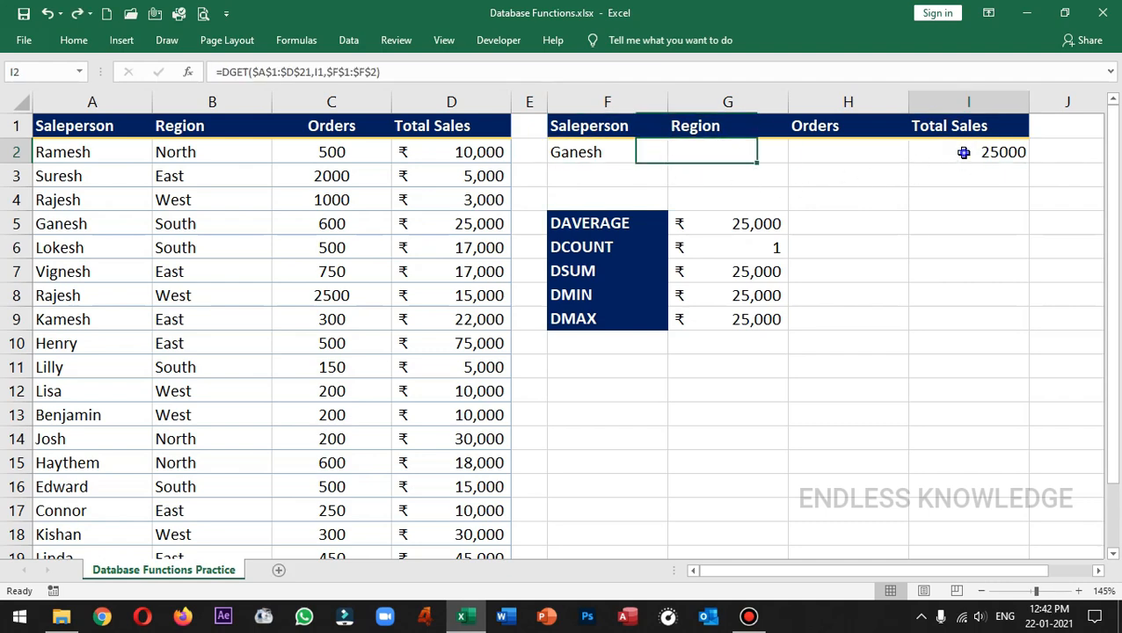
Step: Examine the empty Region and Orders cells G2 and H2 against the DGET formula in I2
{"action": "left_click", "coordinate": [721, 150]}
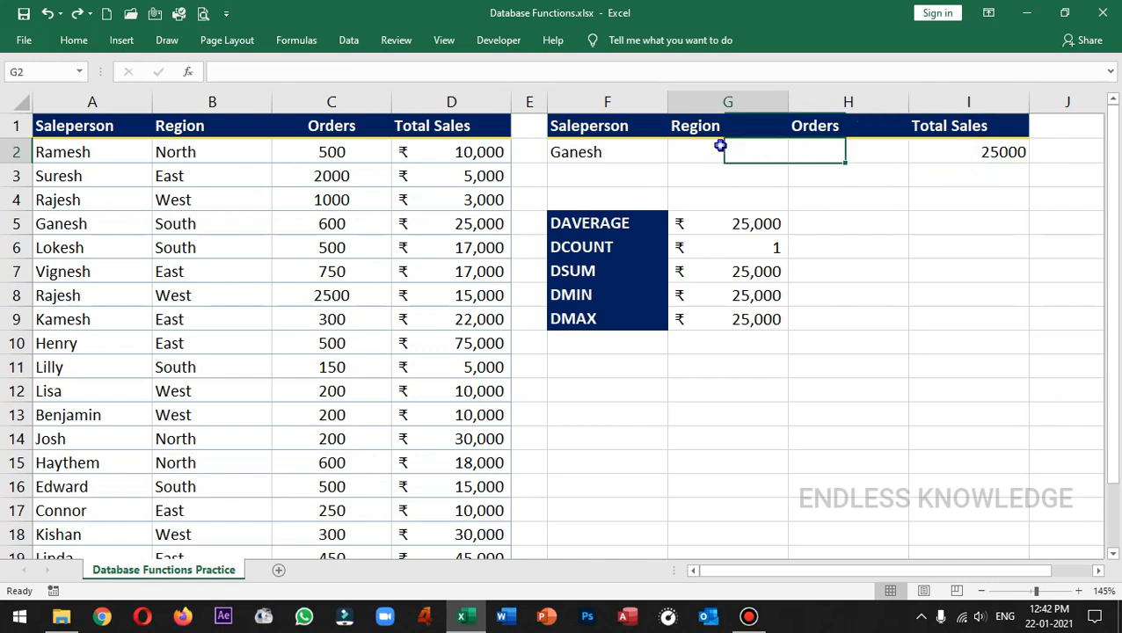
{"action": "left_click", "coordinate": [834, 154]}
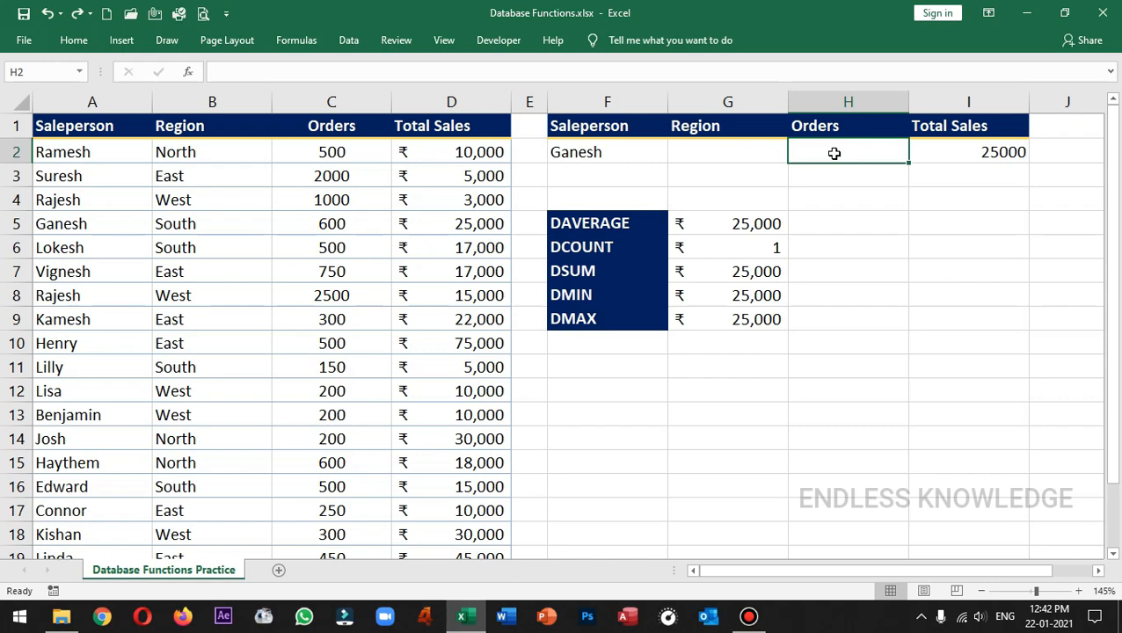
{"action": "left_click", "coordinate": [760, 151]}
{"action": "left_click", "coordinate": [847, 147]}
{"action": "left_click", "coordinate": [941, 152]}
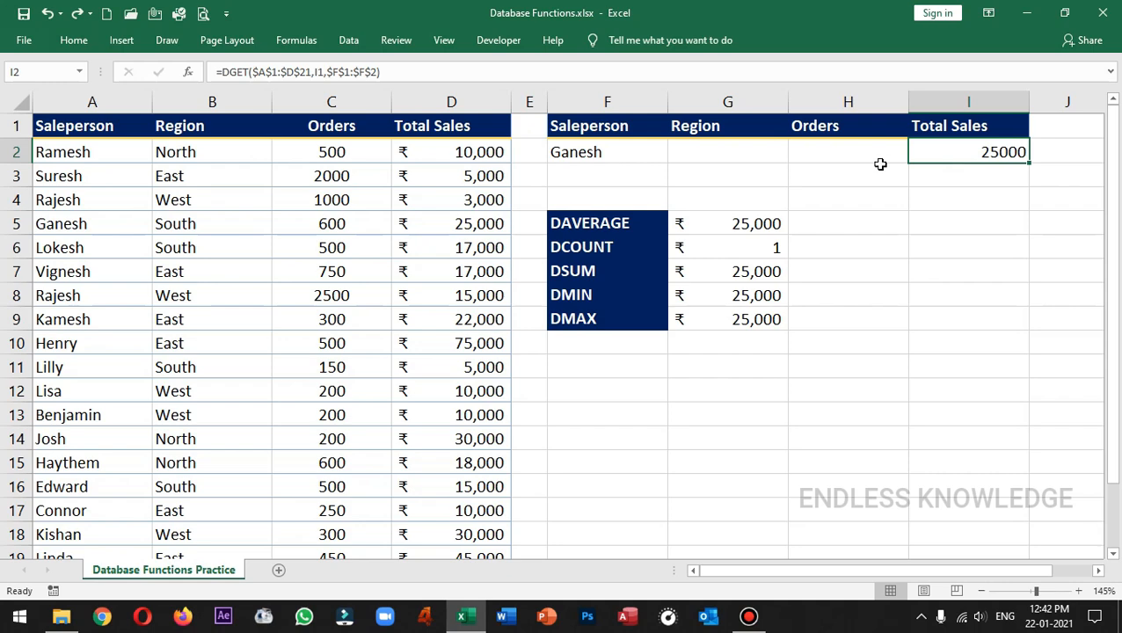
{"action": "left_click", "coordinate": [849, 155]}
{"action": "left_click", "coordinate": [769, 151]}
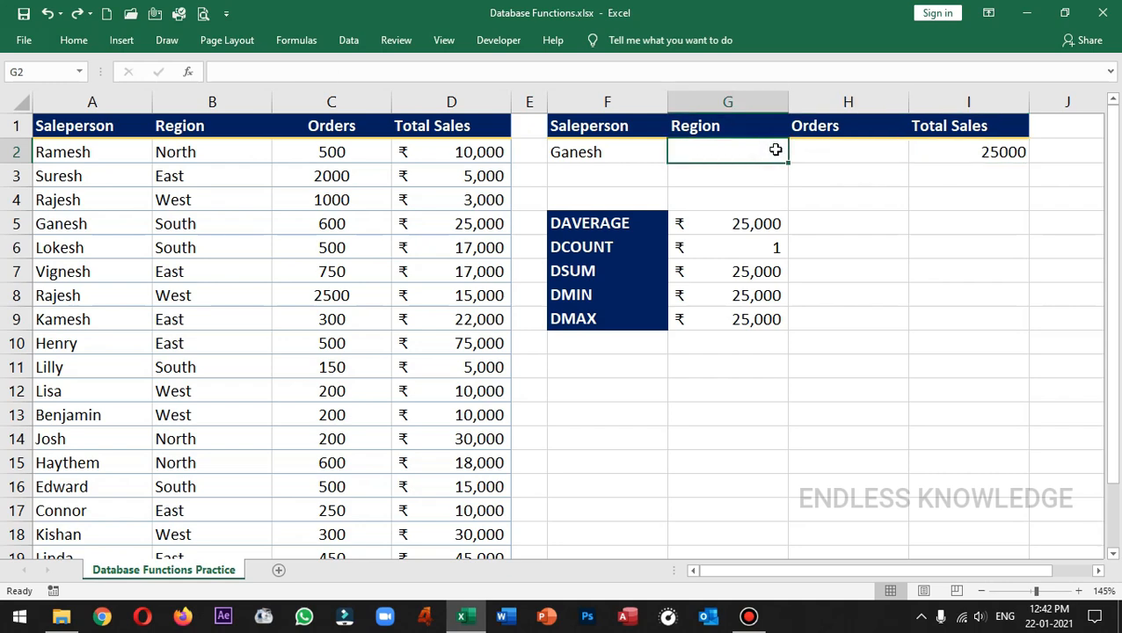
Step: Review the arguments of the DGET formula in I2, focusing on the relative field reference I1
{"action": "left_click", "coordinate": [946, 150]}
{"action": "double_click", "coordinate": [996, 151]}
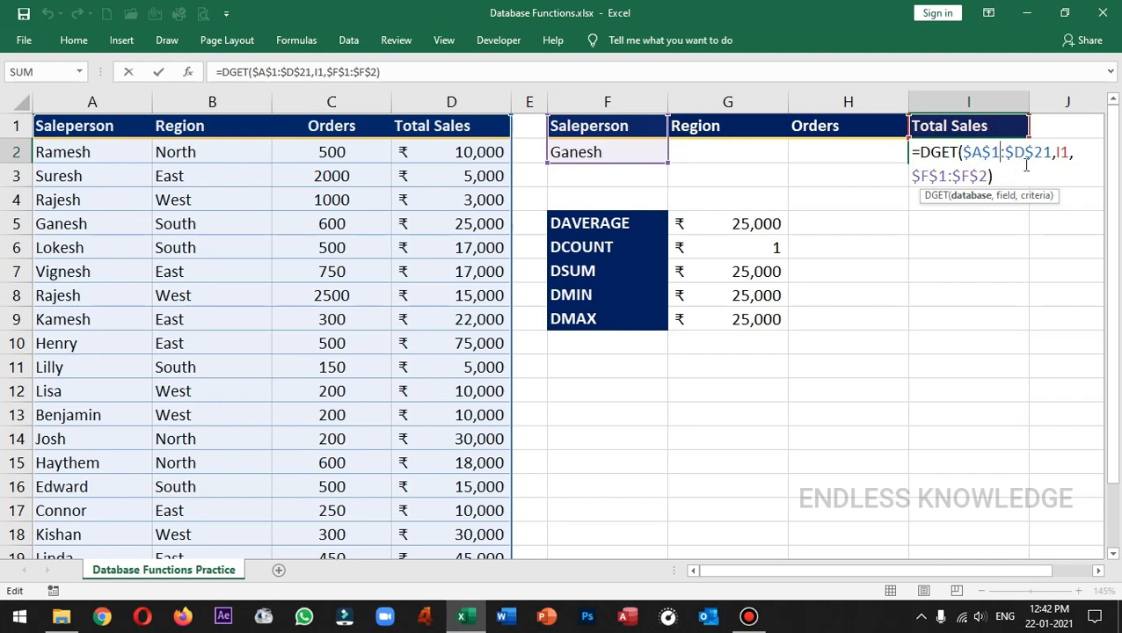
{"action": "left_click", "coordinate": [1062, 154]}
{"action": "key", "text": "ctrl+Return"}
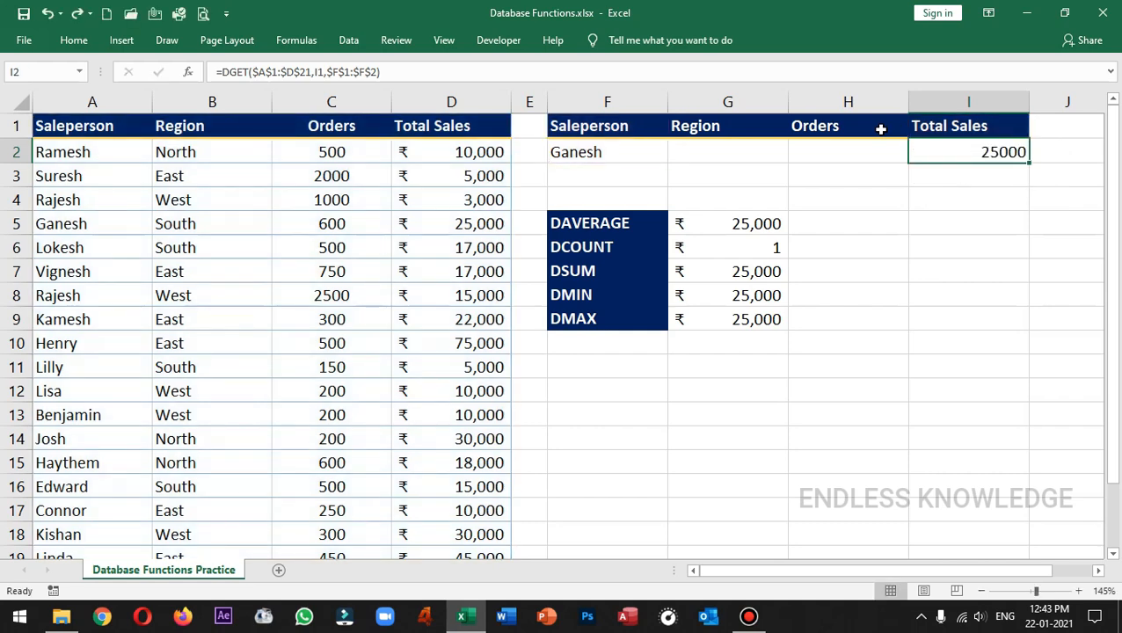
Step: Compare the Region and Orders headers in G1:H1 with the matching table headers in B1:C1
{"action": "left_click", "coordinate": [758, 133]}
{"action": "left_click", "coordinate": [840, 132]}
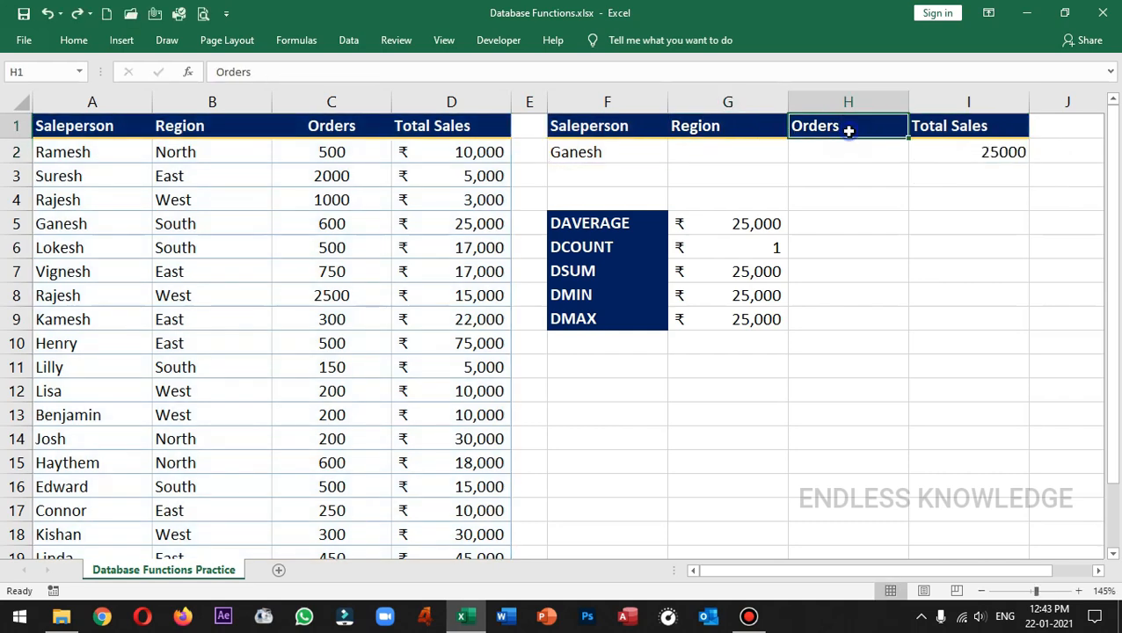
{"action": "left_click", "coordinate": [229, 133]}
{"action": "left_click", "coordinate": [338, 130]}
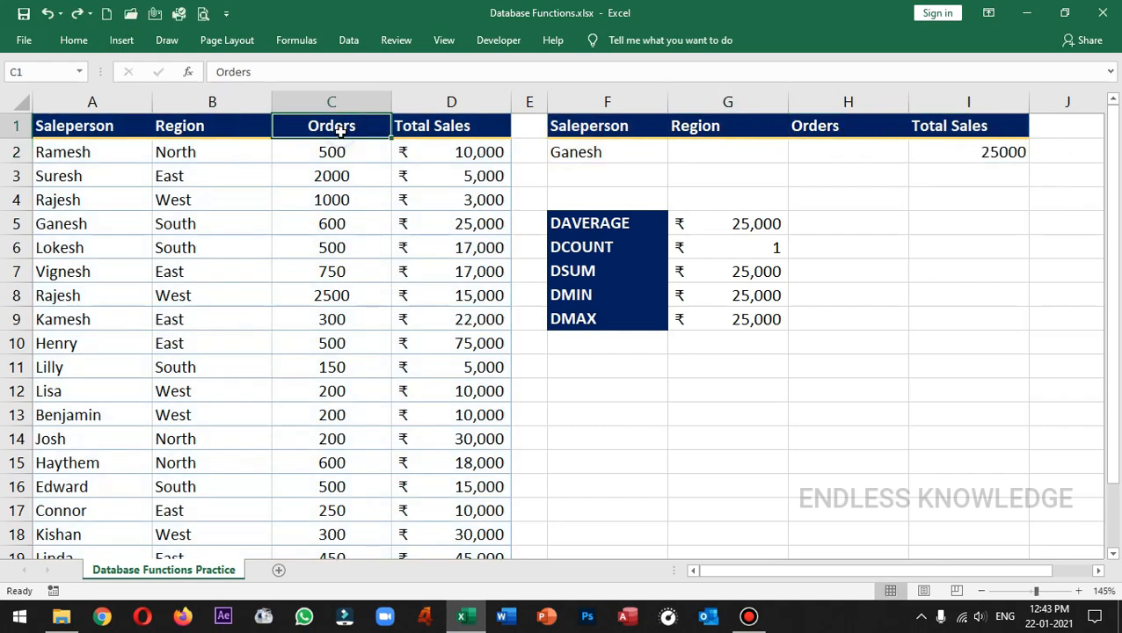
{"action": "left_click", "coordinate": [231, 121]}
{"action": "left_click", "coordinate": [729, 130]}
{"action": "left_click", "coordinate": [822, 128]}
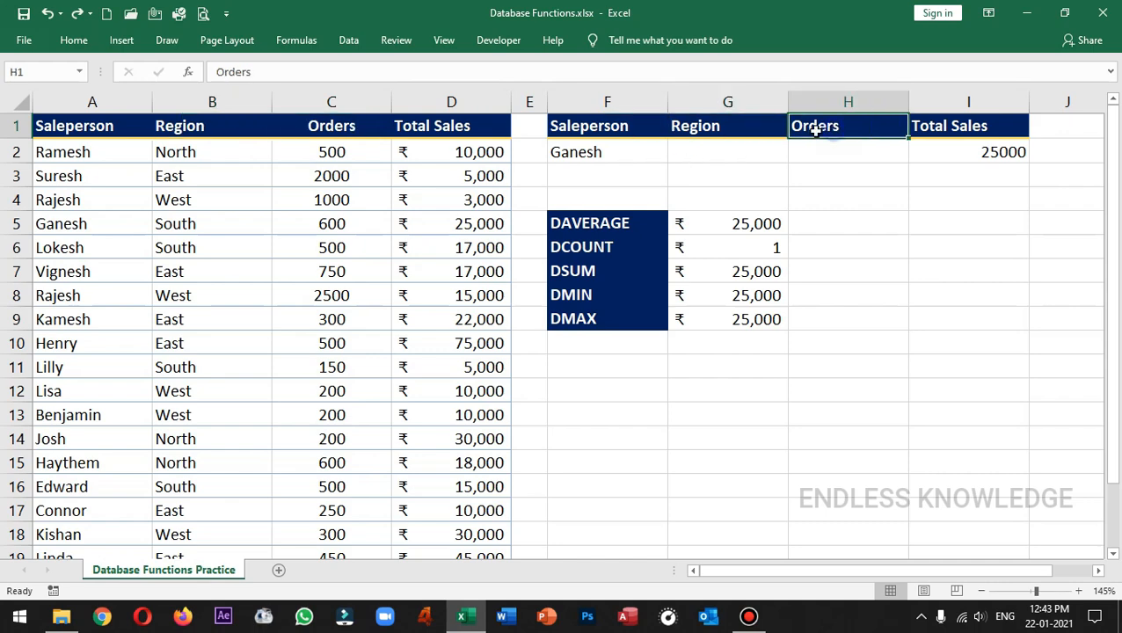
Step: Fill the DGET formula from I2 across the Orders and Region cells to G2
{"action": "left_click", "coordinate": [742, 153]}
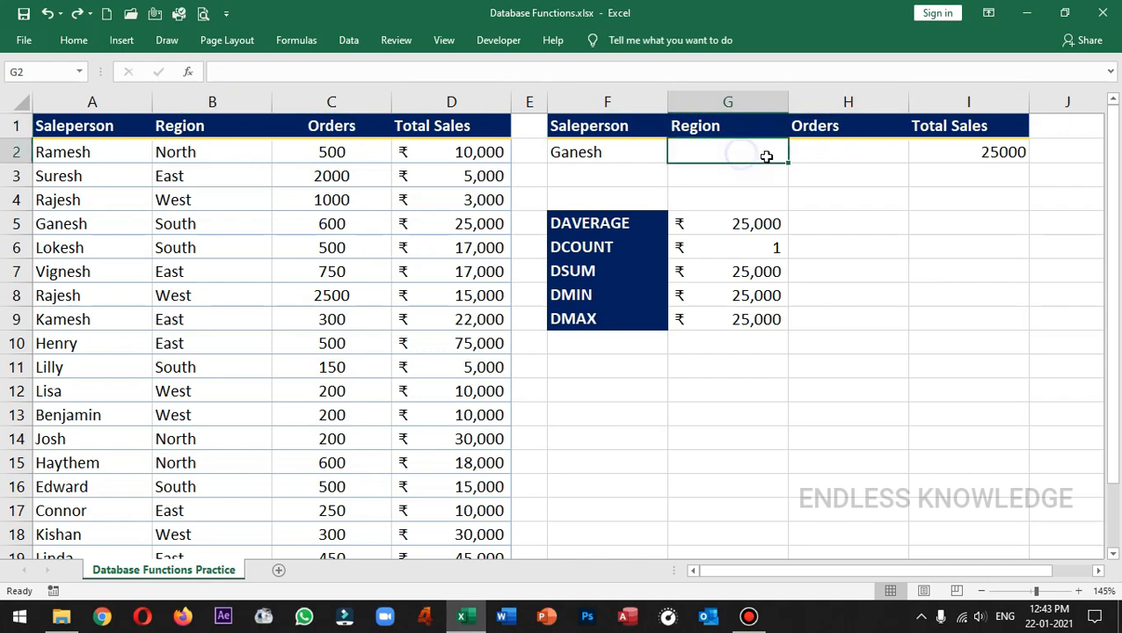
{"action": "left_click", "coordinate": [846, 156]}
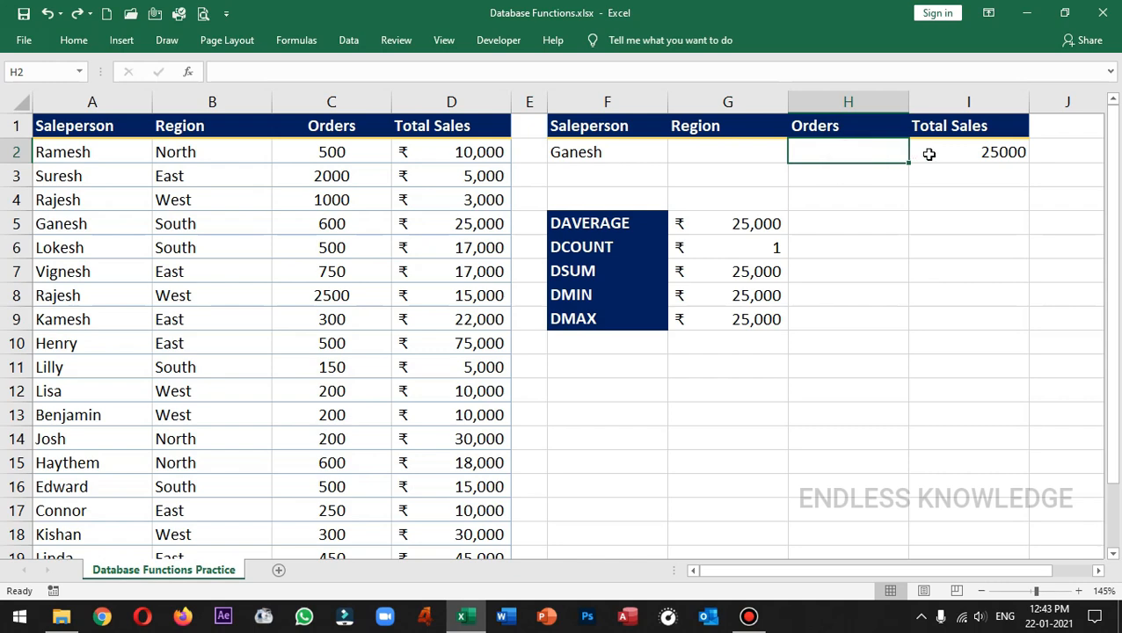
{"action": "left_click", "coordinate": [997, 154]}
{"action": "left_click_drag", "start_coordinate": [1027, 162], "coordinate": [720, 151]}
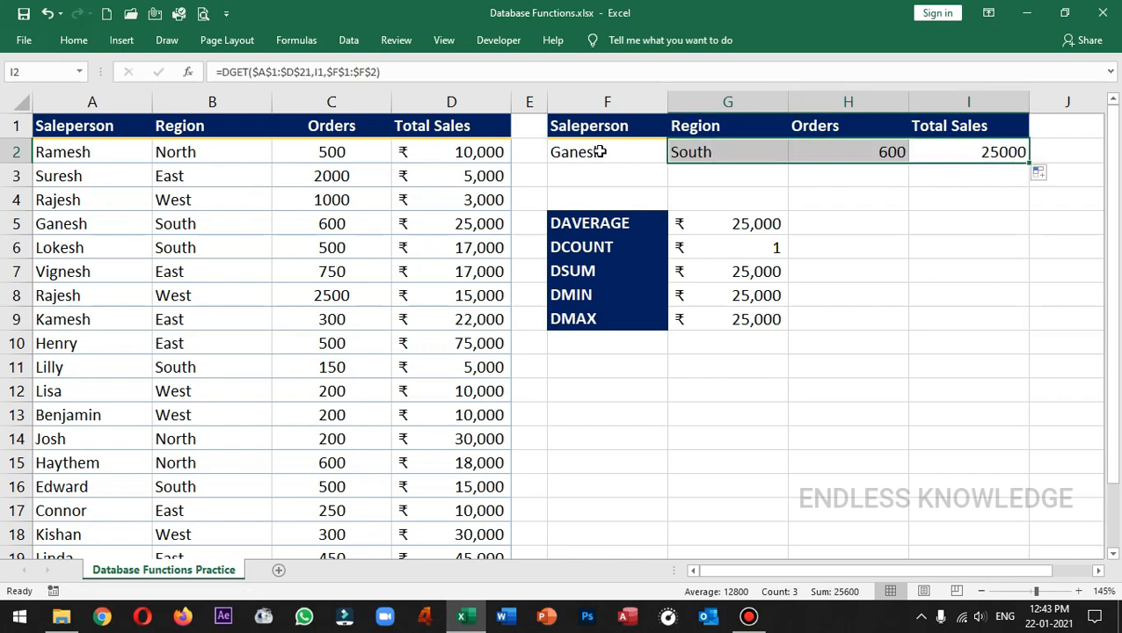
Step: Check the salesperson in F2 and the DGET formulas in G2, H2 and I2
{"action": "left_click", "coordinate": [601, 152]}
{"action": "left_click", "coordinate": [748, 152]}
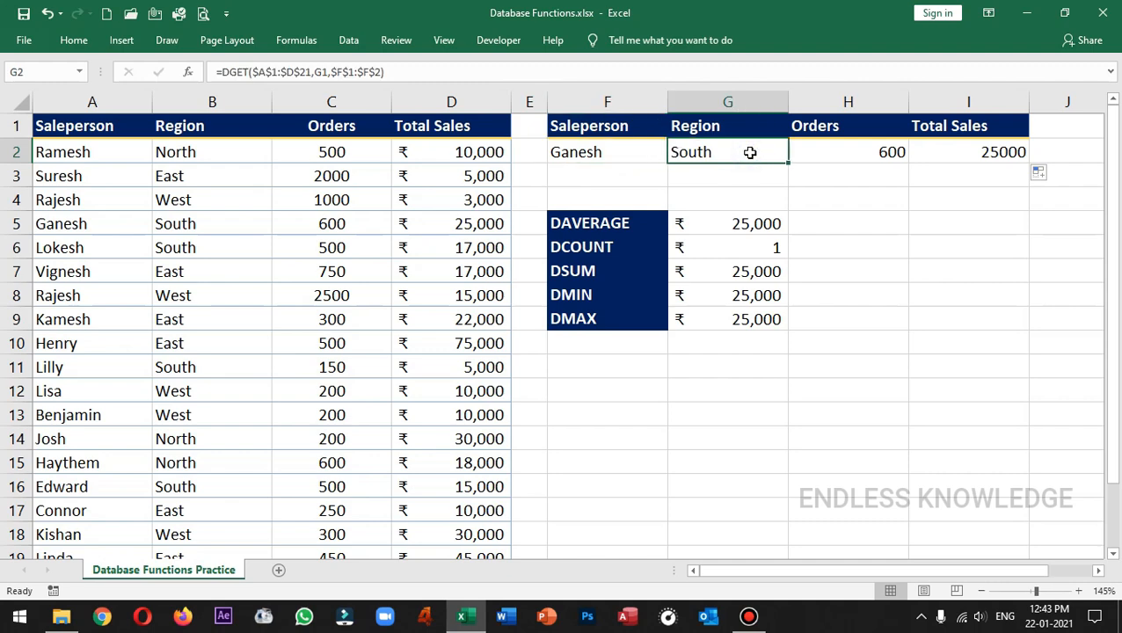
{"action": "left_click", "coordinate": [860, 152]}
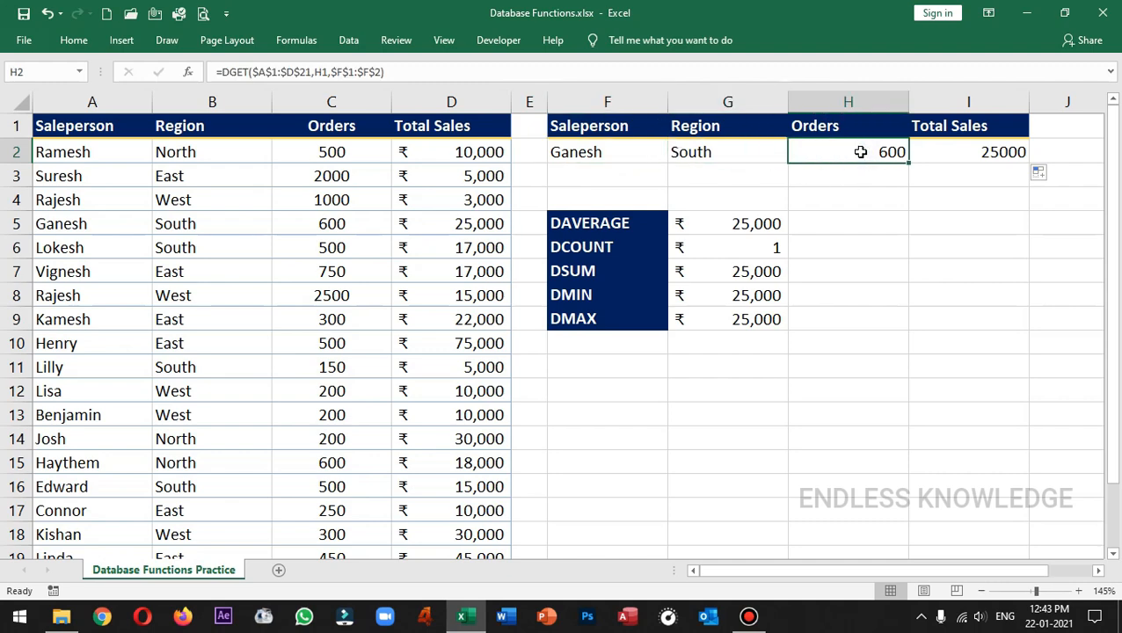
{"action": "left_click", "coordinate": [944, 153]}
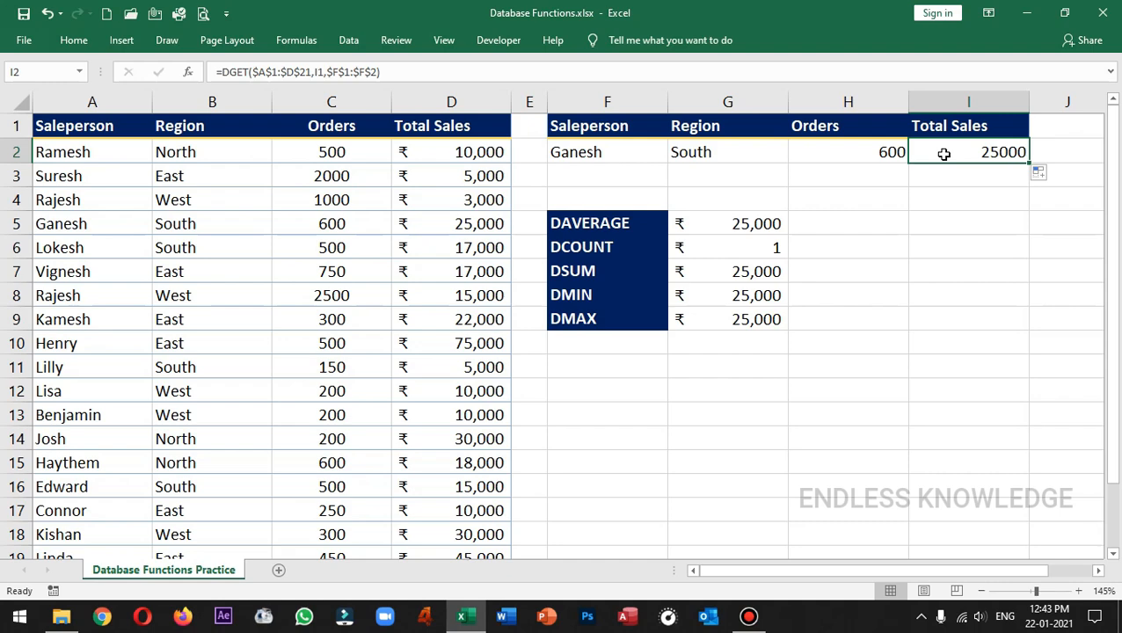
Step: Test the lookup by changing F2 to the salesperson from A9, the one from A14, and a third name from the list
{"action": "left_click", "coordinate": [637, 153]}
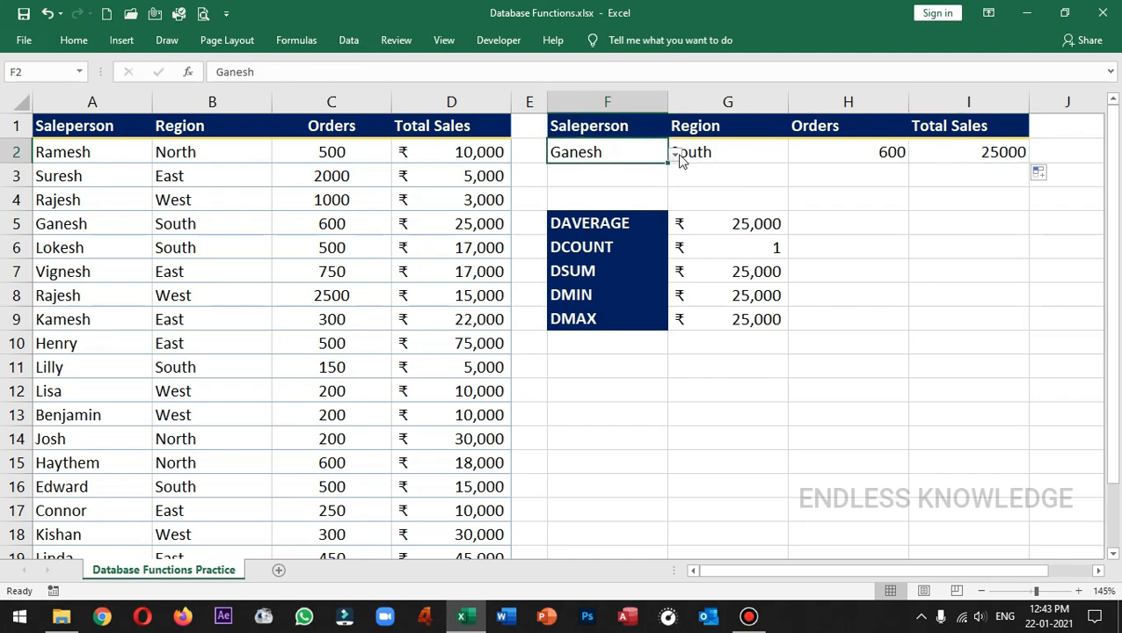
{"action": "left_click", "coordinate": [674, 153]}
{"action": "left_click", "coordinate": [579, 228]}
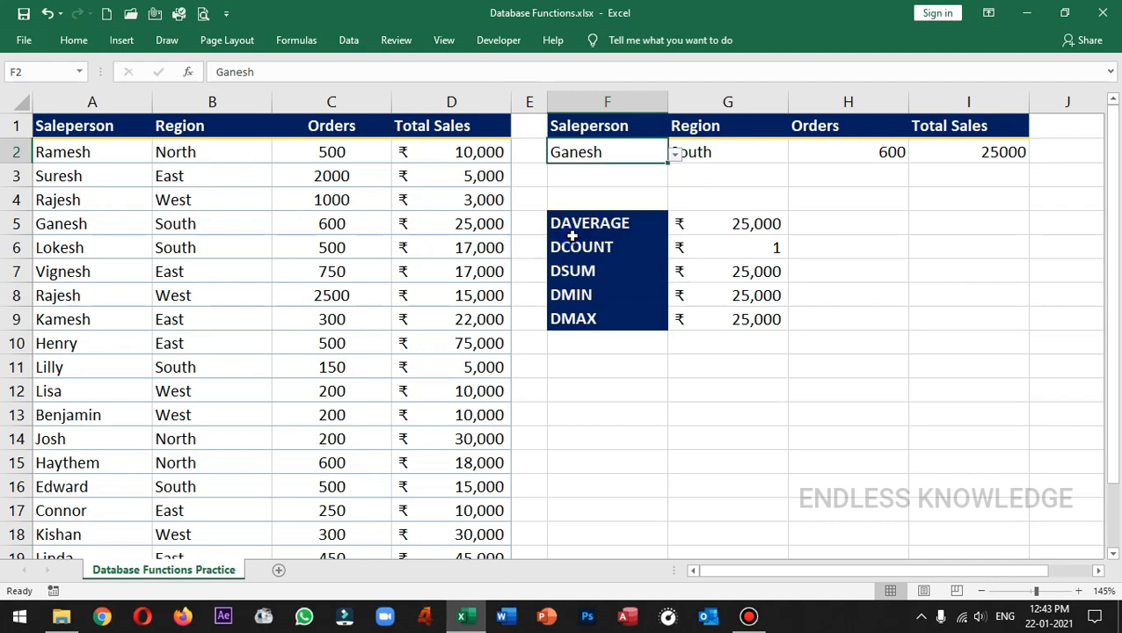
{"action": "left_click", "coordinate": [674, 153]}
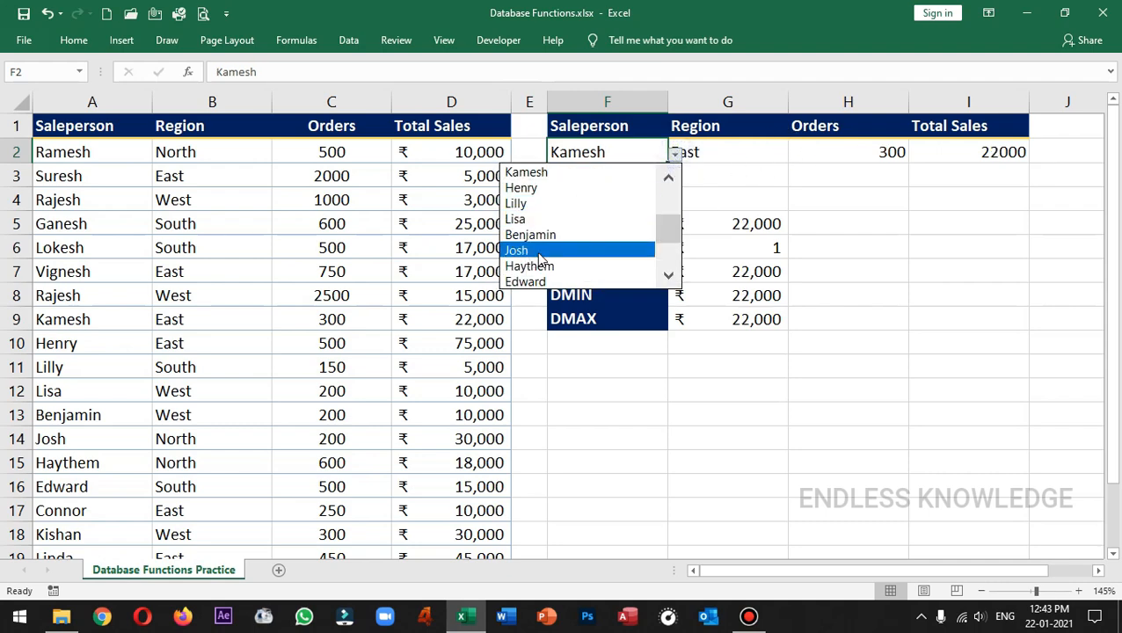
{"action": "left_click", "coordinate": [539, 252]}
{"action": "left_click", "coordinate": [674, 153]}
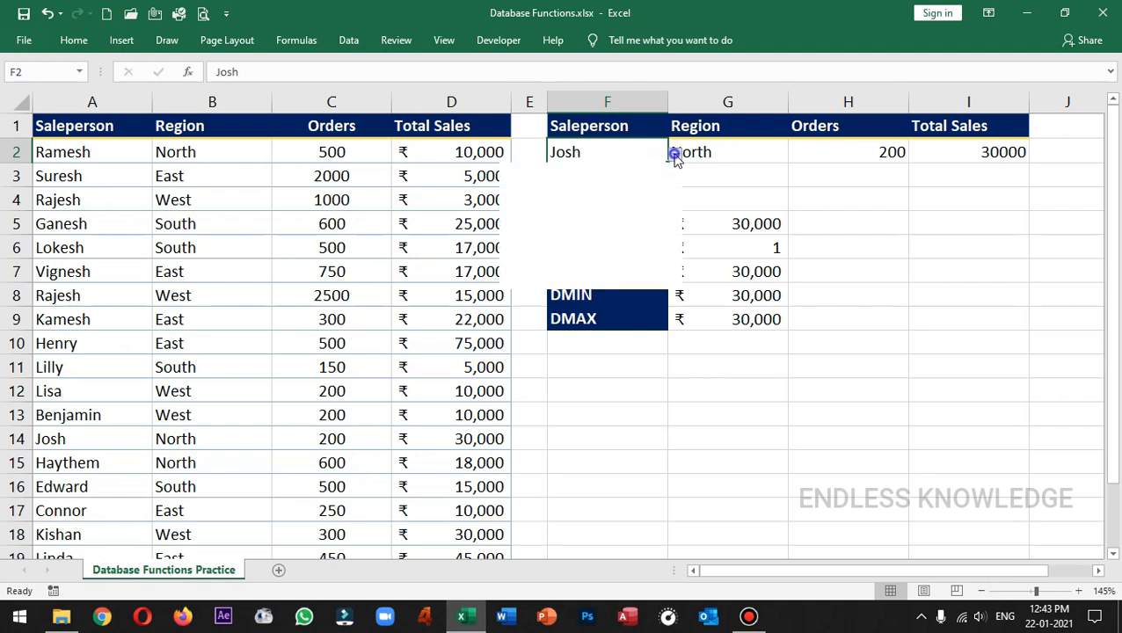
{"action": "left_click", "coordinate": [559, 263]}
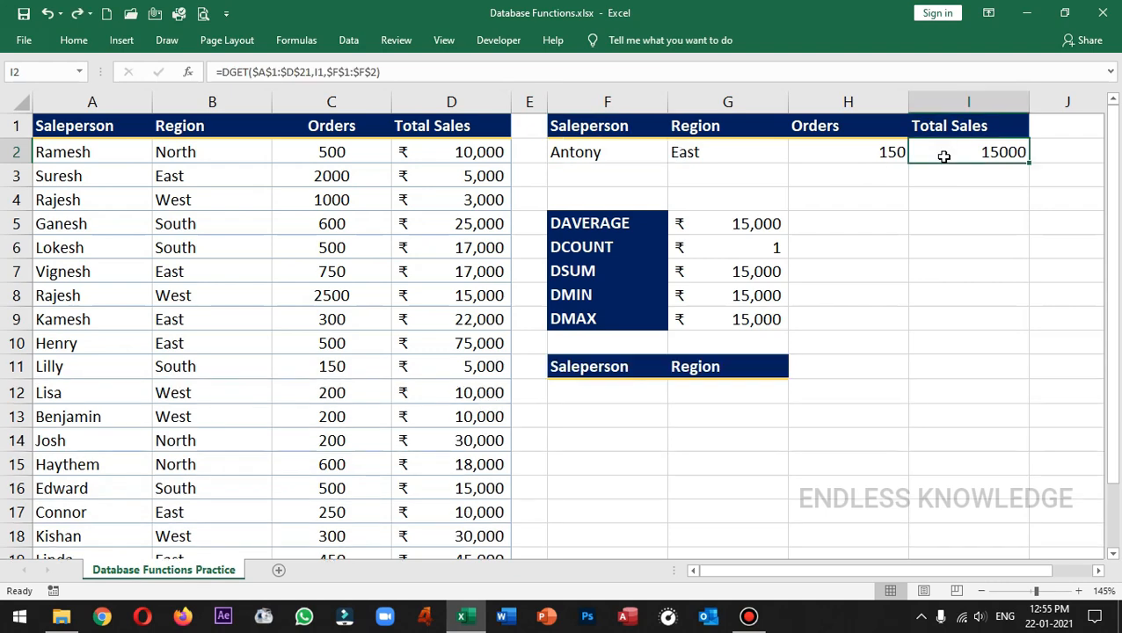
Step: Examine the first salesperson in A2 and the related Region, Orders and Total Sales values in B2:D2
{"action": "left_click", "coordinate": [122, 152]}
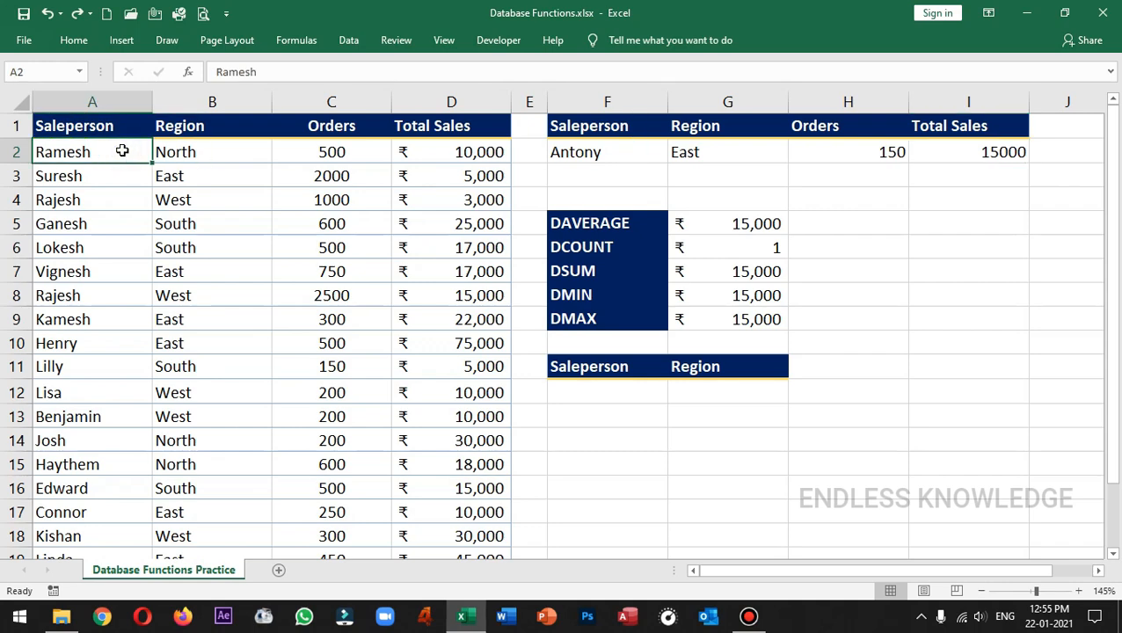
{"action": "left_click_drag", "start_coordinate": [189, 149], "coordinate": [405, 152]}
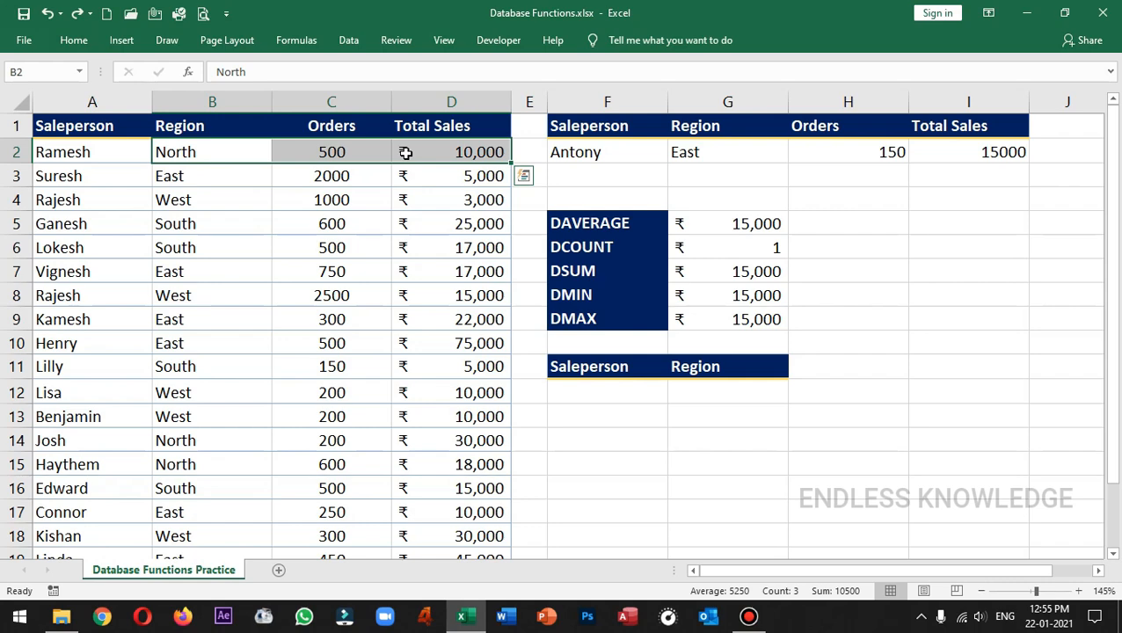
{"action": "left_click", "coordinate": [119, 151]}
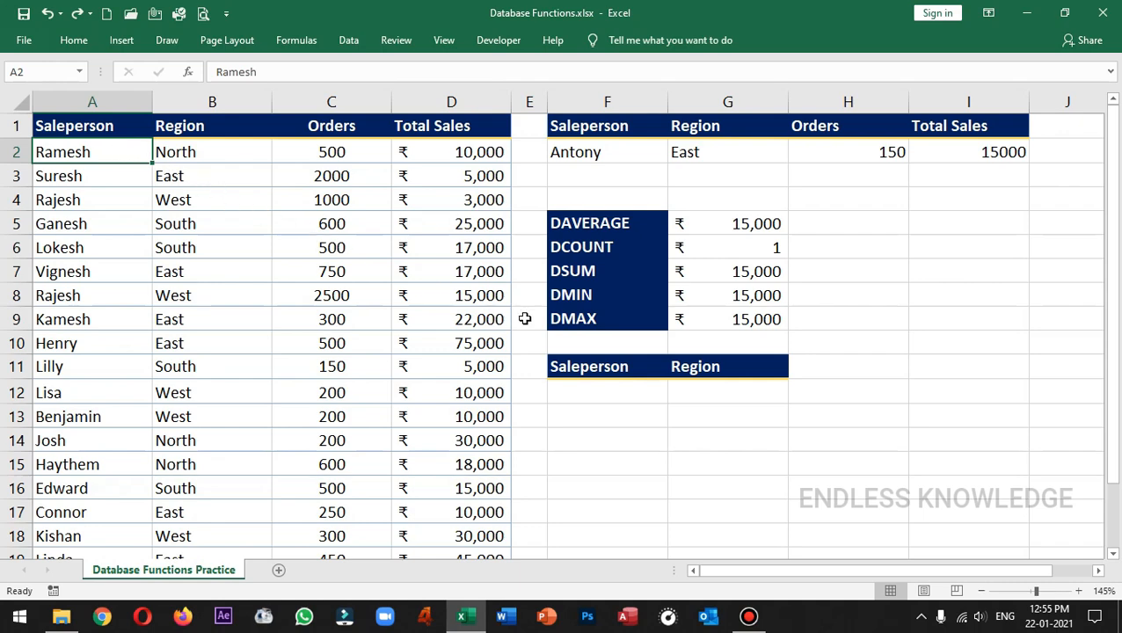
Step: Choose East from the region list in G12
{"action": "left_click", "coordinate": [735, 400]}
{"action": "left_click", "coordinate": [795, 395]}
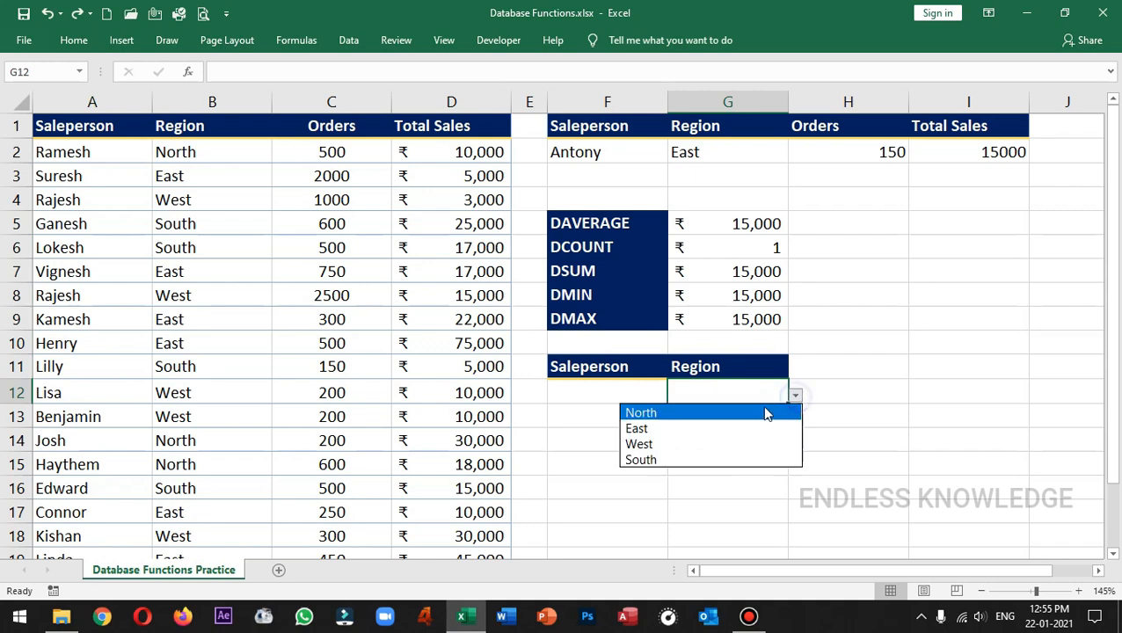
{"action": "left_click", "coordinate": [735, 427]}
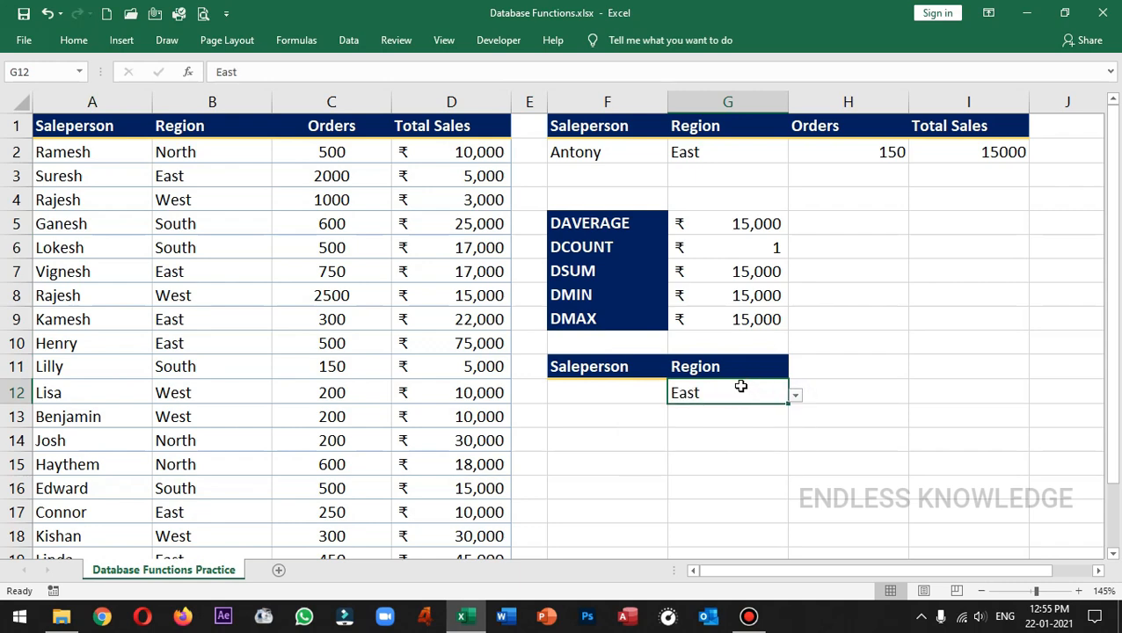
Step: Start a DGET formula in F12 with the absolute range $A$1:$D$5 as its database argument
{"action": "left_click", "coordinate": [629, 392]}
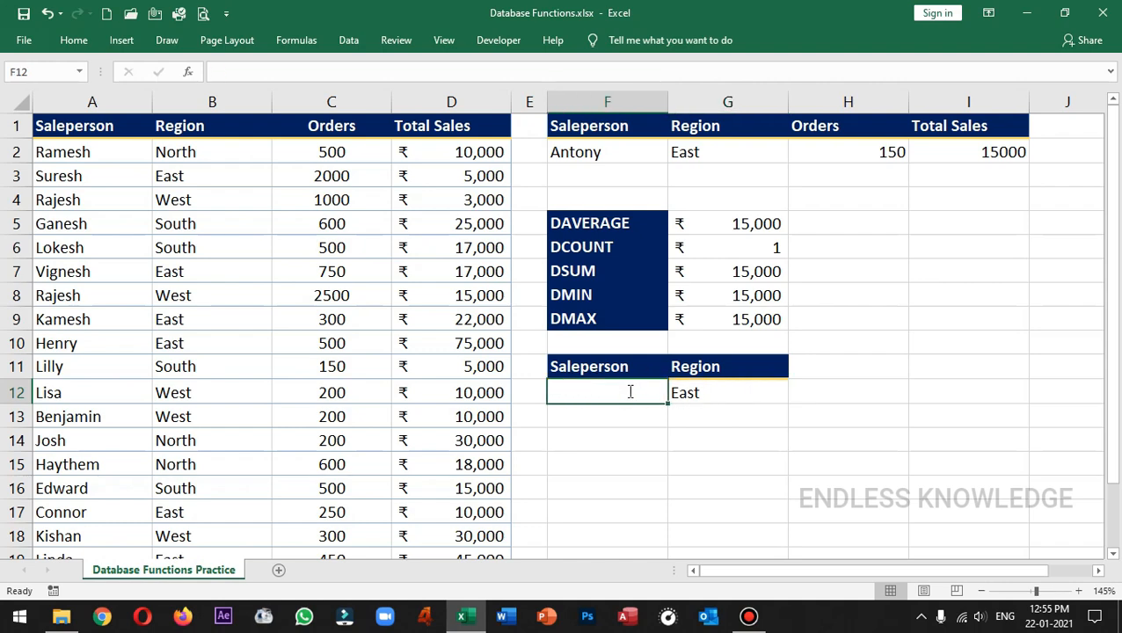
{"action": "type", "text": "=dget"}
{"action": "key", "text": "Tab"}
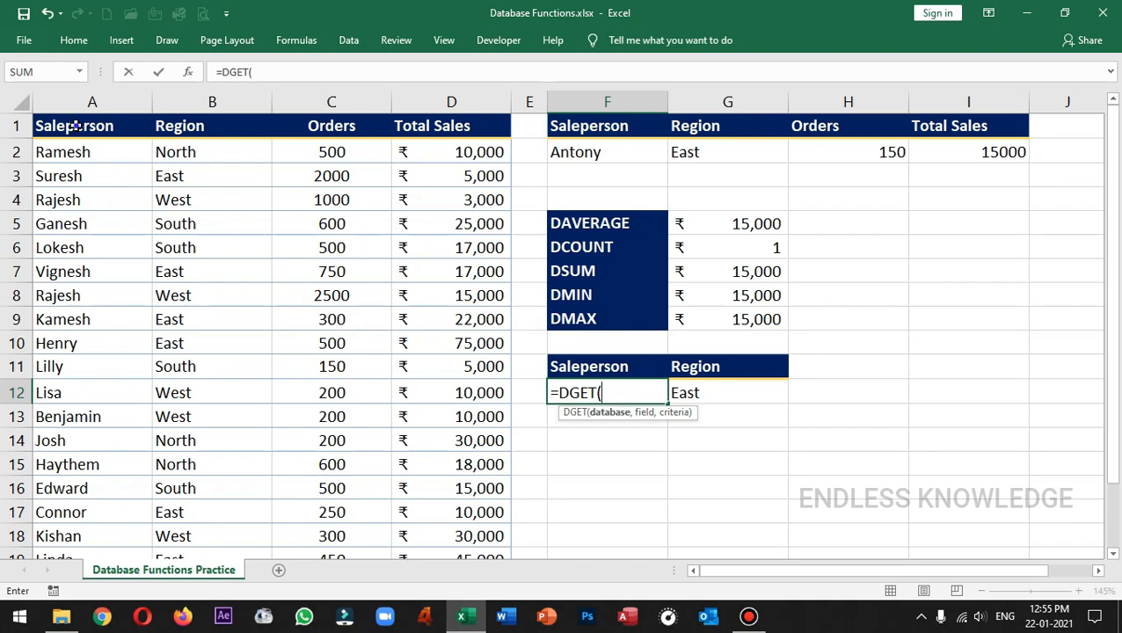
{"action": "left_click_drag", "start_coordinate": [77, 127], "coordinate": [423, 228]}
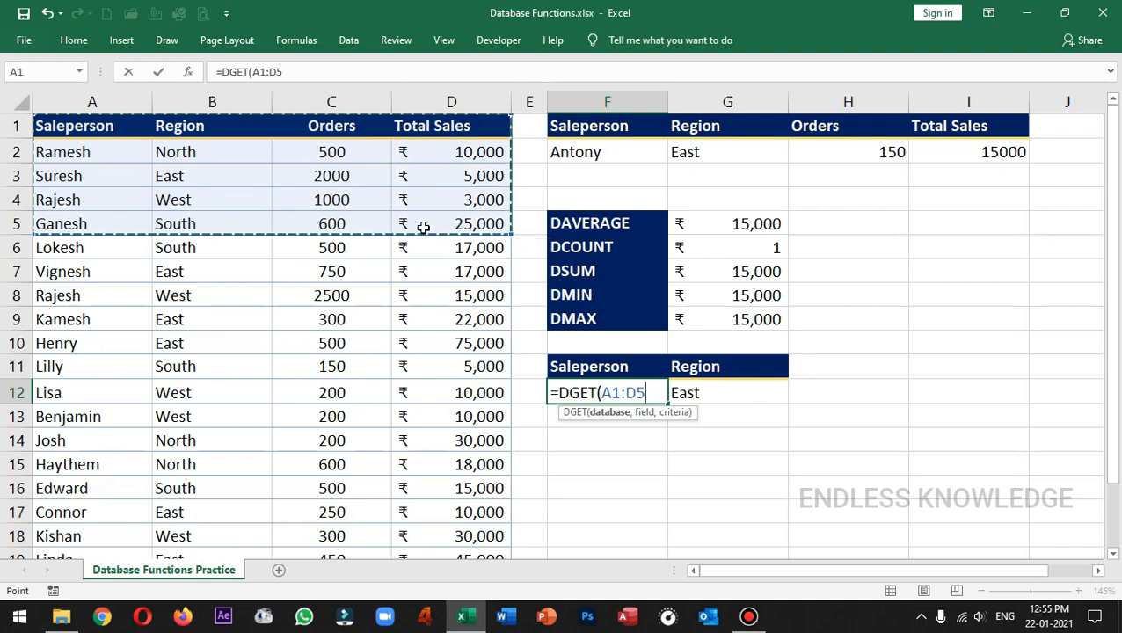
{"action": "key", "text": "F4"}
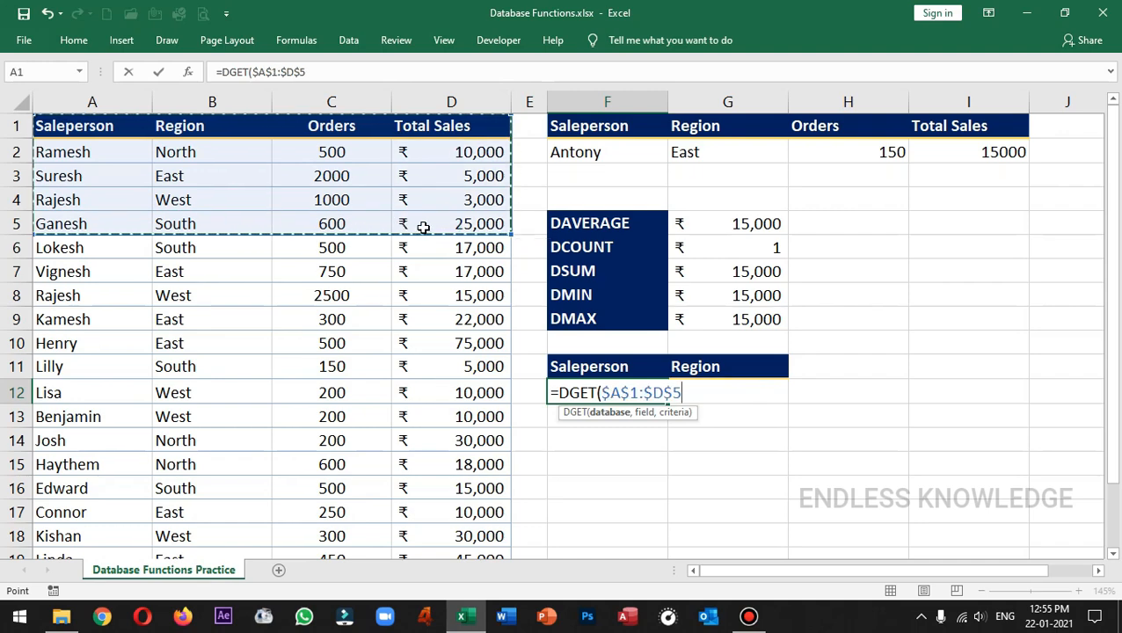
{"action": "type", "text": ","}
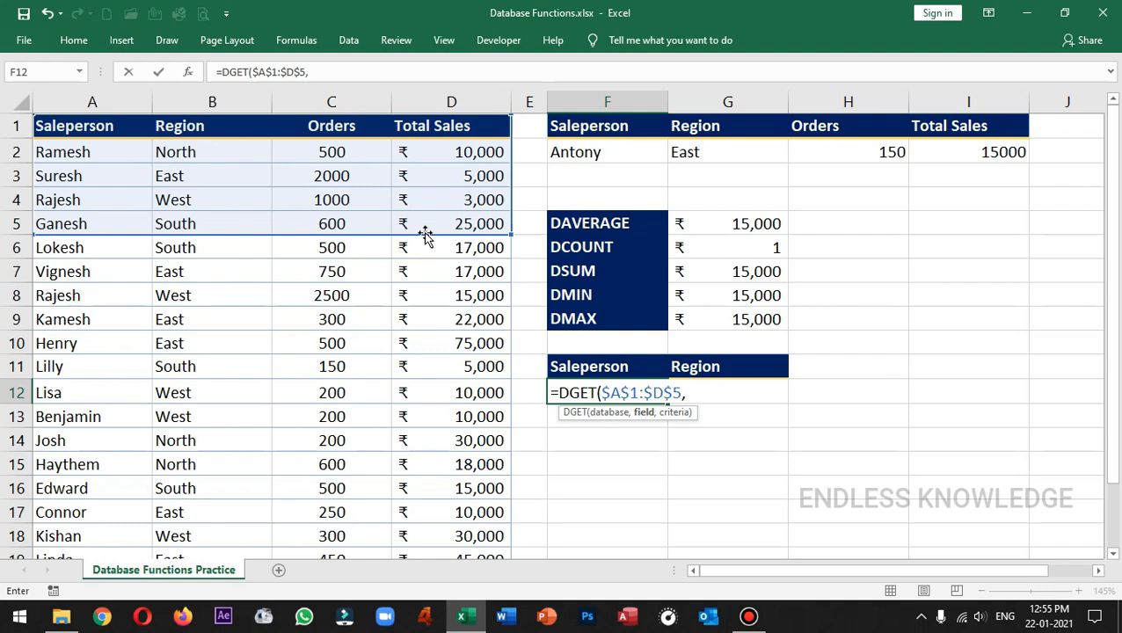
Step: Complete the DGET formula in F12 with the header in F11 as the field and the absolute range $G$11:$G$12 as the criteria
{"action": "left_click", "coordinate": [589, 369]}
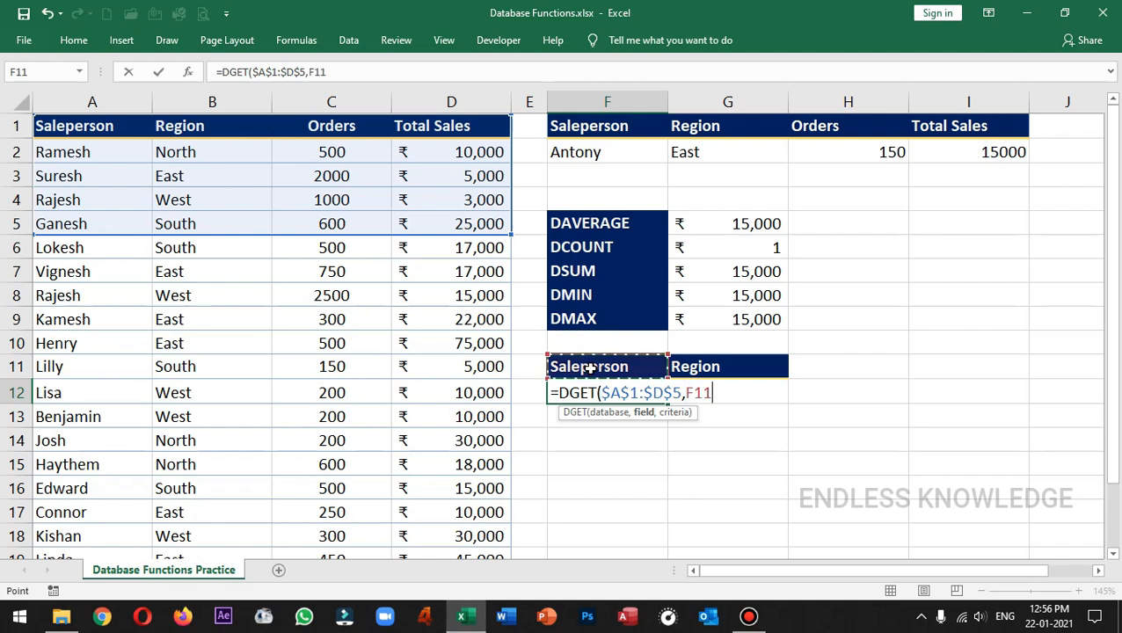
{"action": "type", "text": ","}
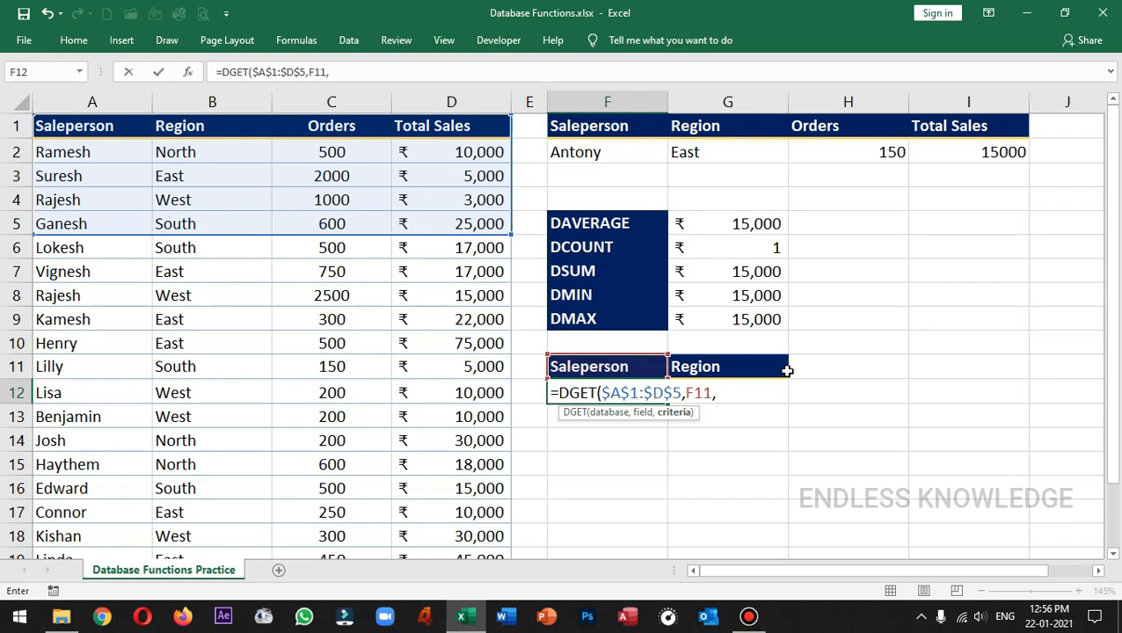
{"action": "left_click_drag", "start_coordinate": [784, 367], "coordinate": [779, 392]}
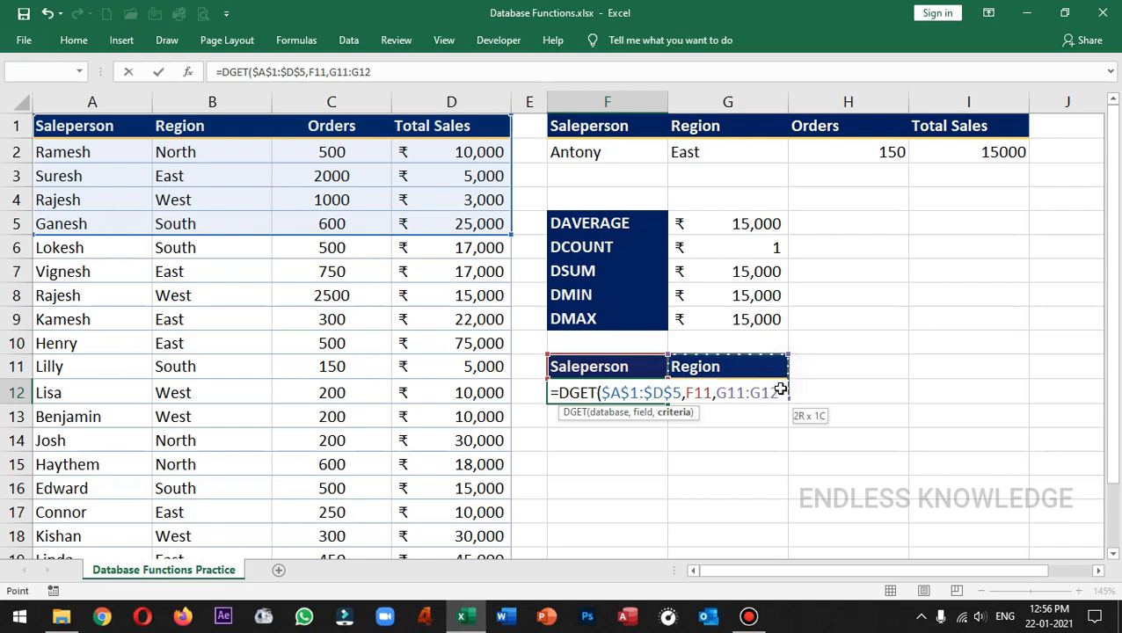
{"action": "key", "text": "F4"}
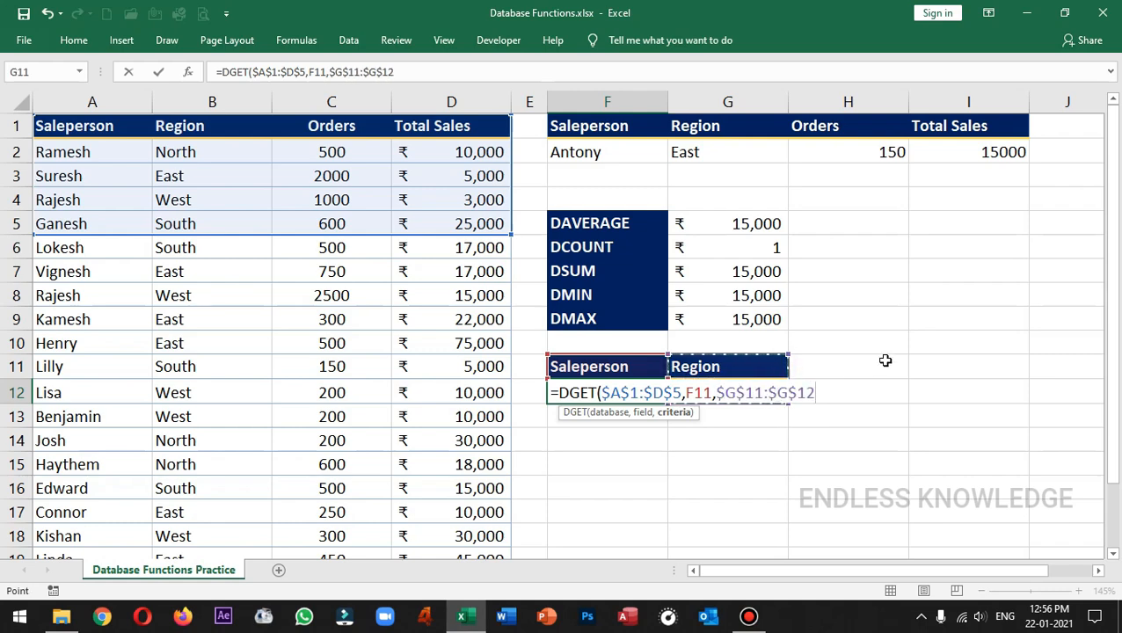
{"action": "type", "text": ")"}
{"action": "key", "text": "Return"}
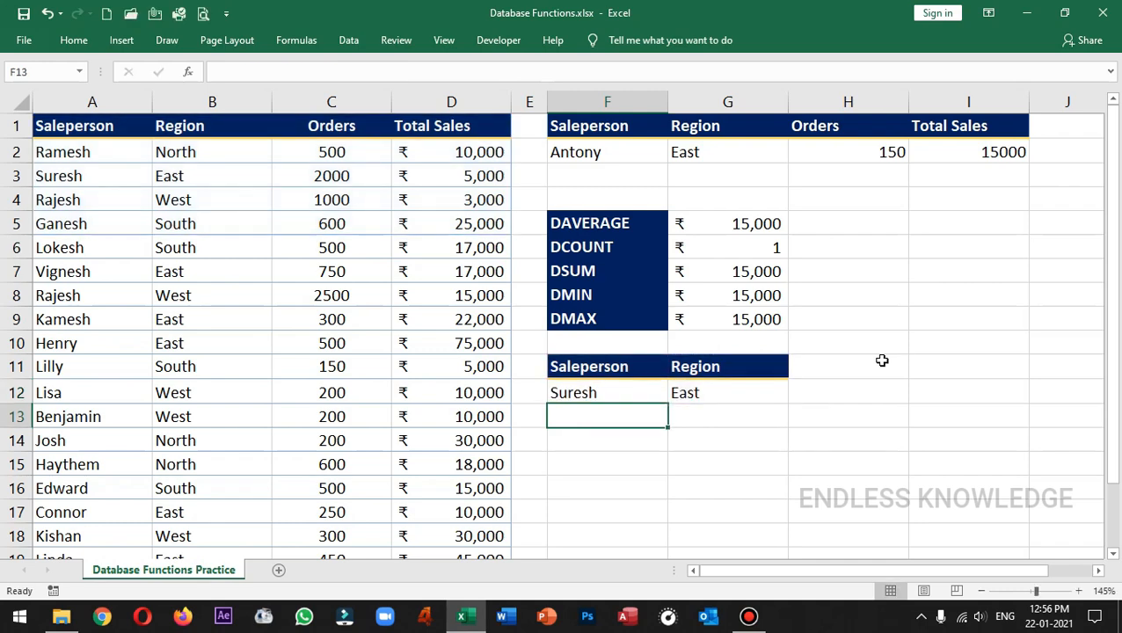
Step: Test the salesperson lookup by changing the region in G12 to North, West and South
{"action": "left_click", "coordinate": [624, 392]}
{"action": "left_click", "coordinate": [772, 396]}
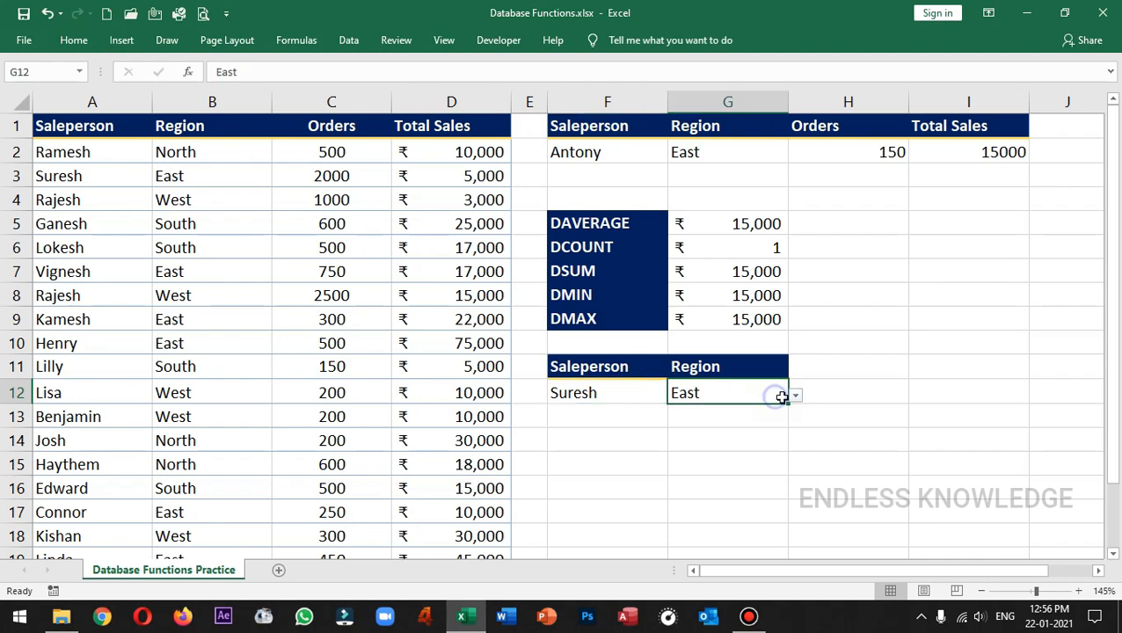
{"action": "left_click", "coordinate": [796, 398]}
{"action": "left_click", "coordinate": [730, 415]}
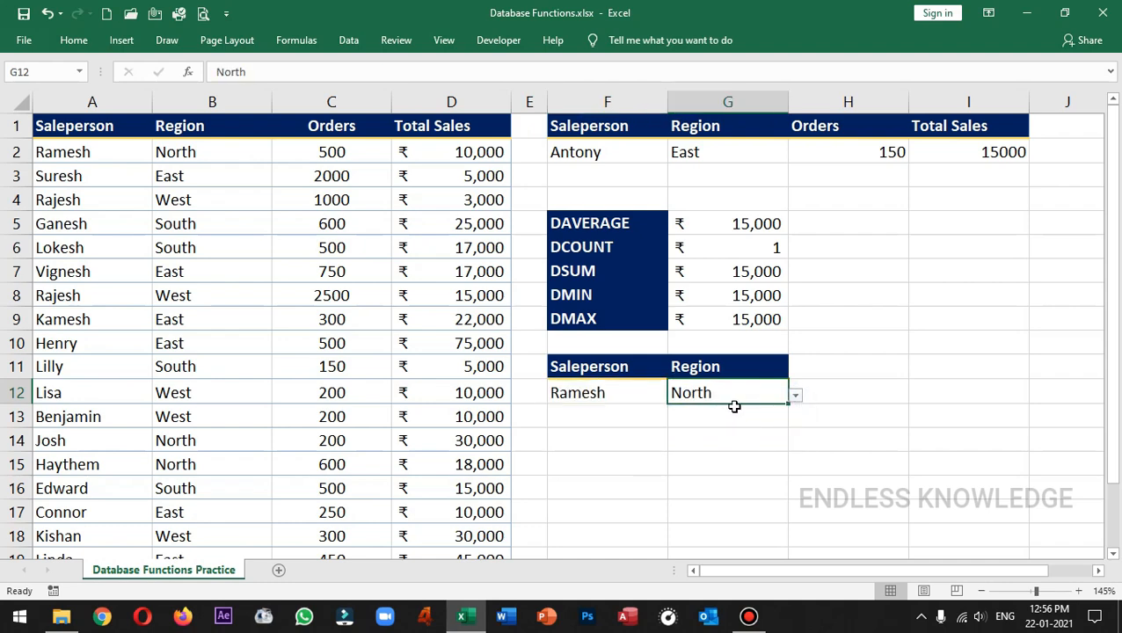
{"action": "left_click", "coordinate": [796, 397]}
{"action": "left_click", "coordinate": [707, 443]}
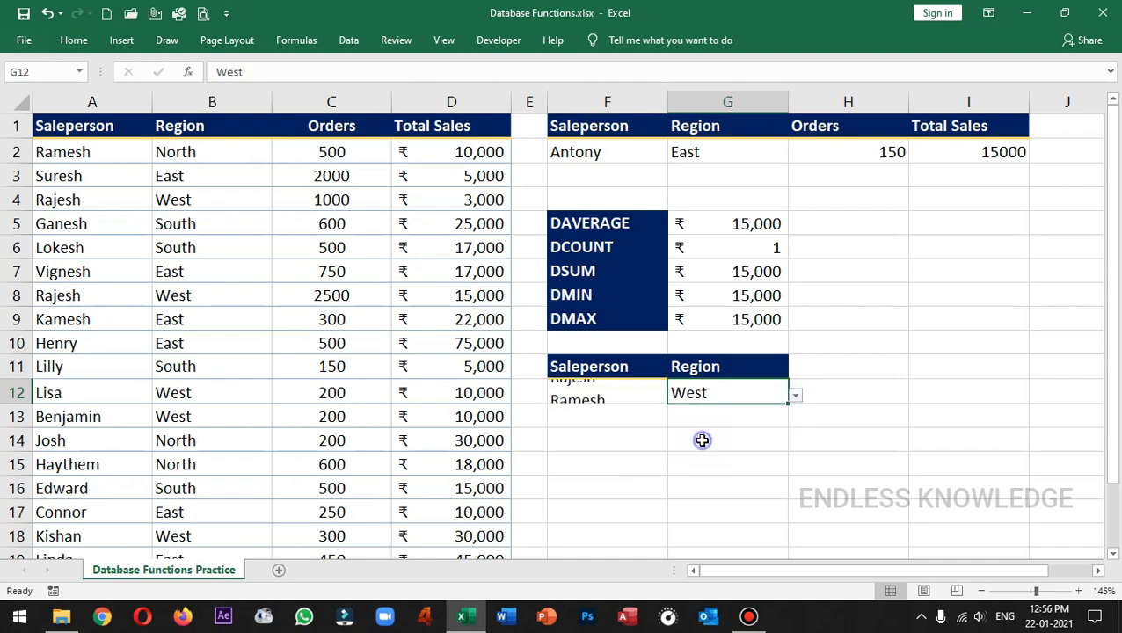
{"action": "left_click", "coordinate": [795, 399]}
{"action": "left_click", "coordinate": [659, 460]}
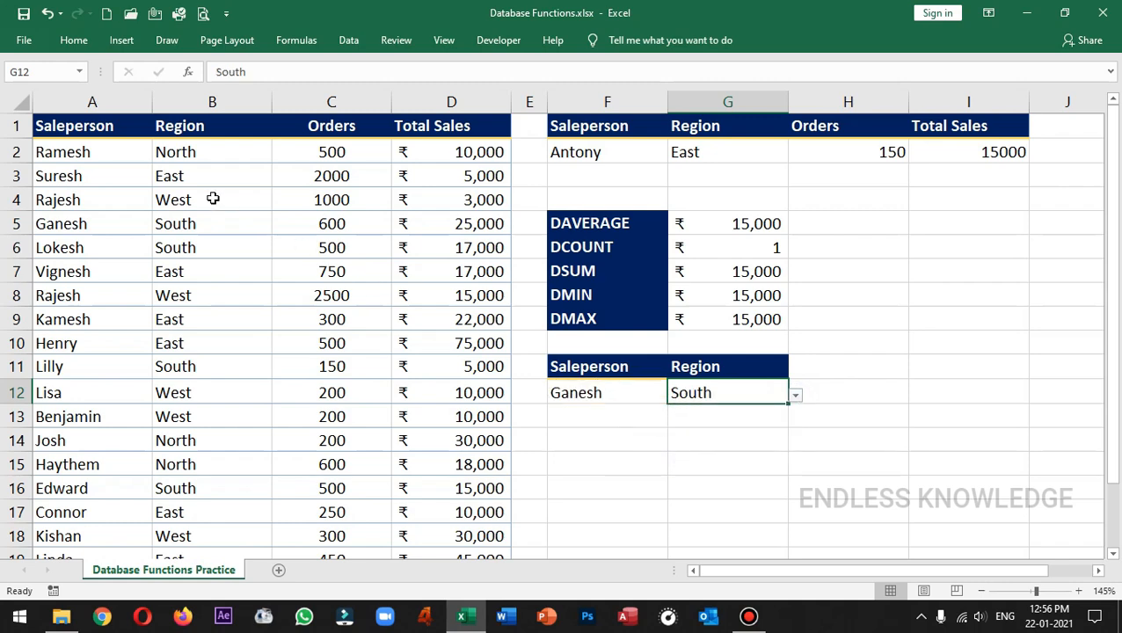
{"action": "left_click", "coordinate": [114, 149]}
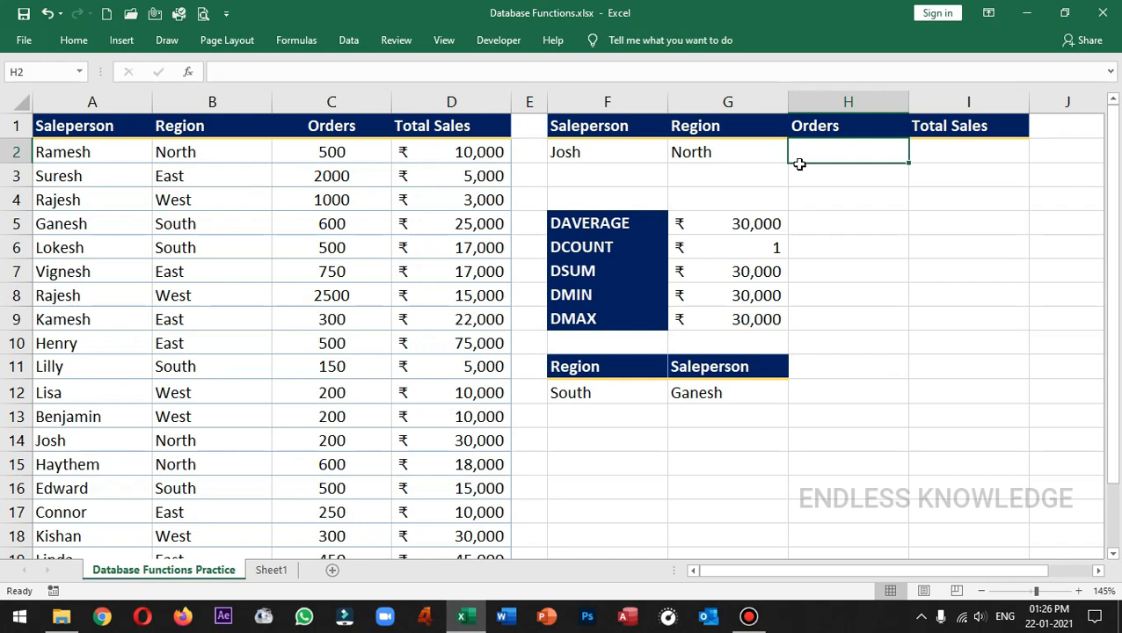
Step: Start a DGET formula in the Orders cell H2 with the absolute range $A$1:$D$21 as its database argument
{"action": "left_click", "coordinate": [613, 143]}
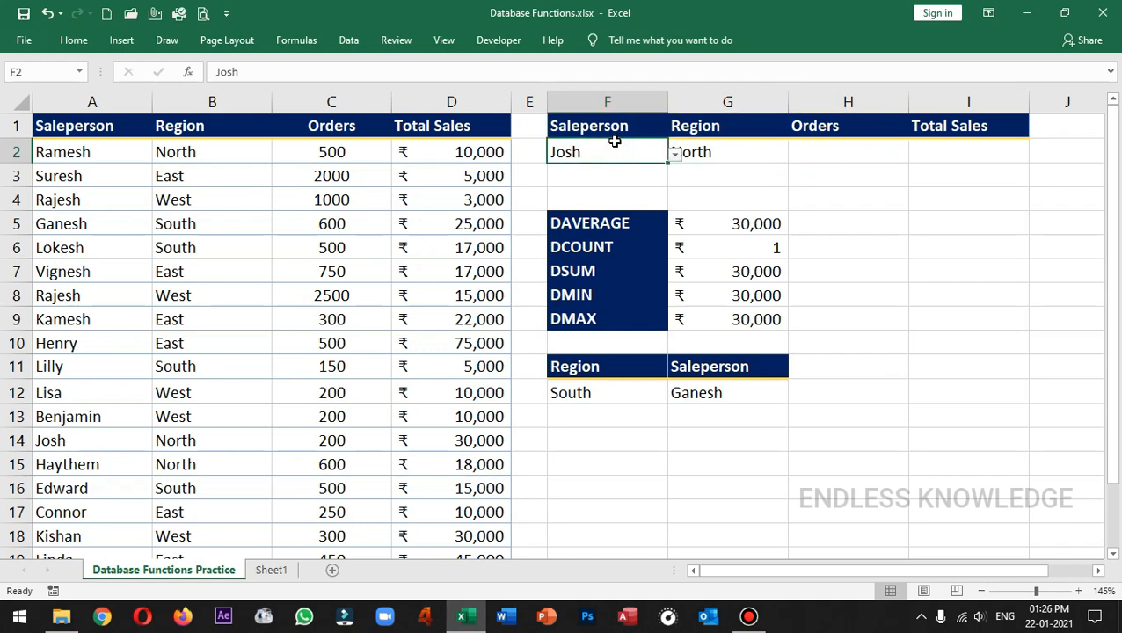
{"action": "left_click_drag", "start_coordinate": [615, 125], "coordinate": [709, 146]}
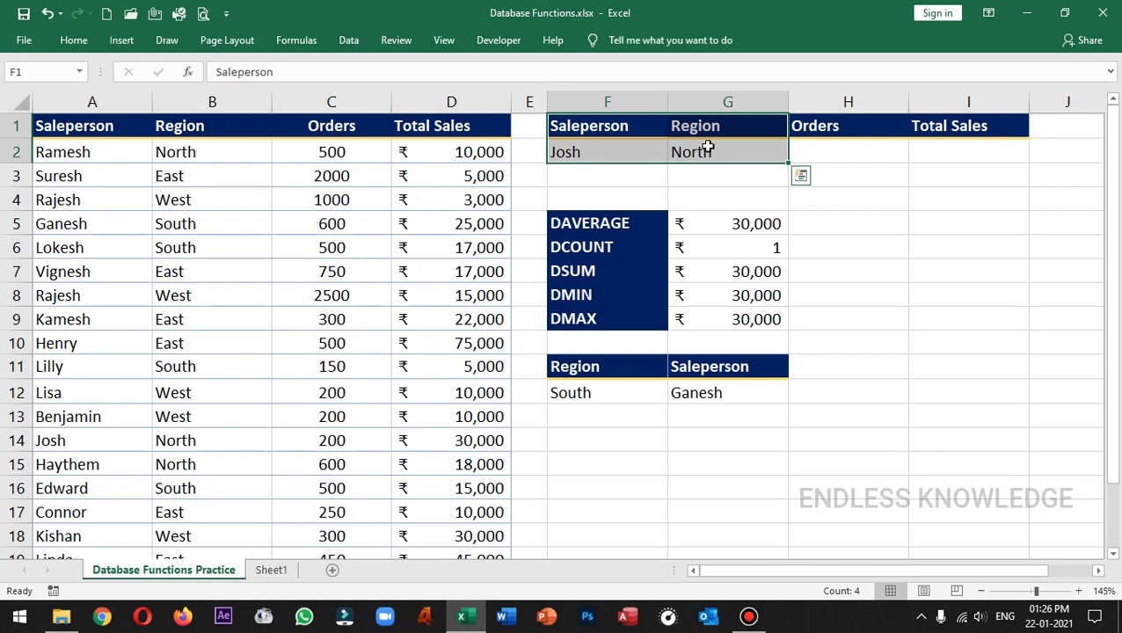
{"action": "left_click", "coordinate": [837, 148]}
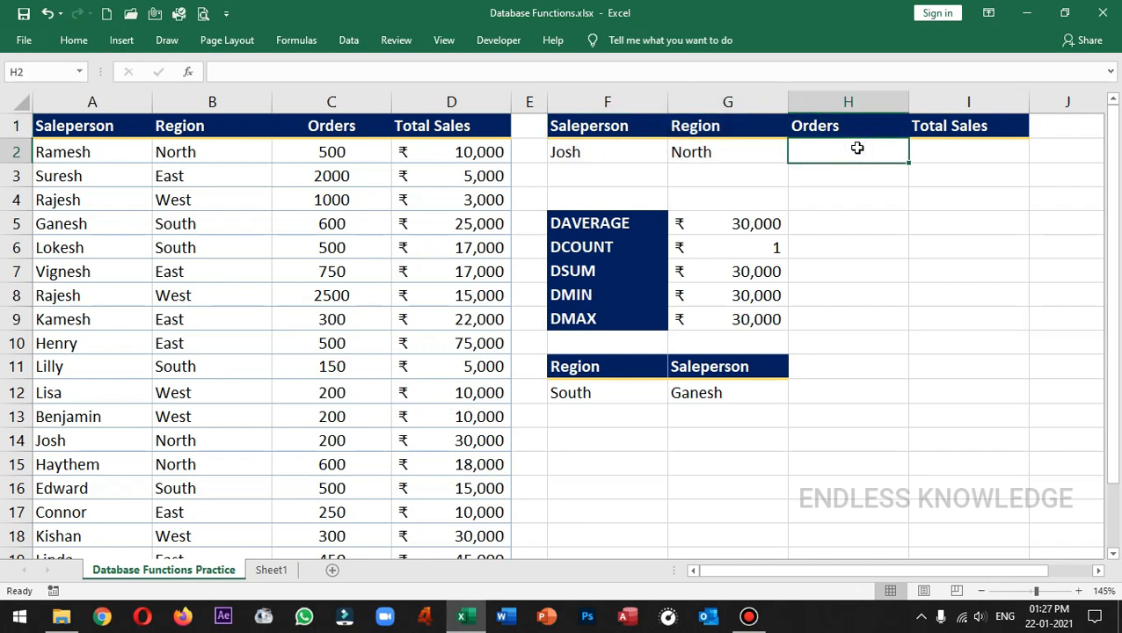
{"action": "type", "text": "=dg"}
{"action": "key", "text": "Tab"}
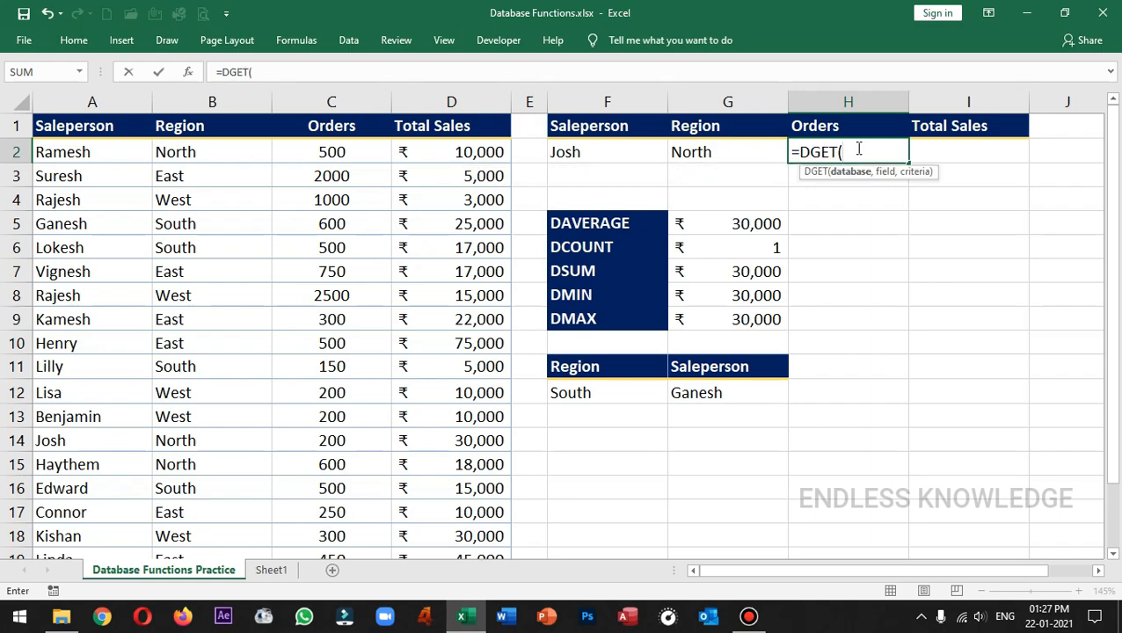
{"action": "left_click_drag", "start_coordinate": [106, 128], "coordinate": [455, 511]}
{"action": "key", "text": "F4"}
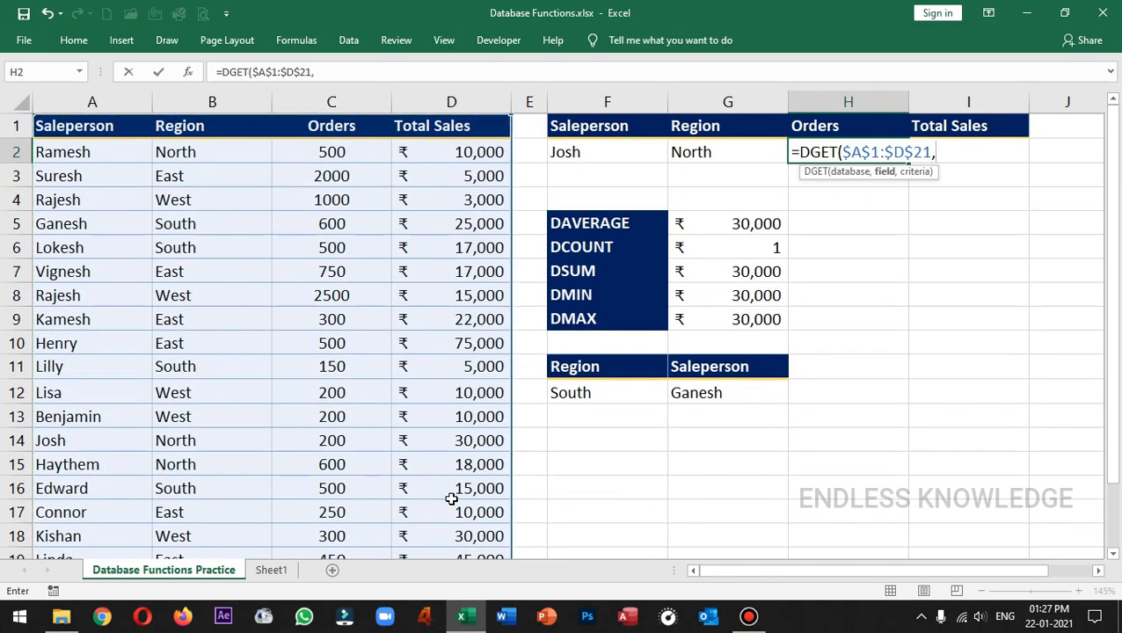
Step: Complete the H2 formula with H1 as the field and the absolute range $F$1:$G$2 as the two-column criteria
{"action": "left_click", "coordinate": [836, 126]}
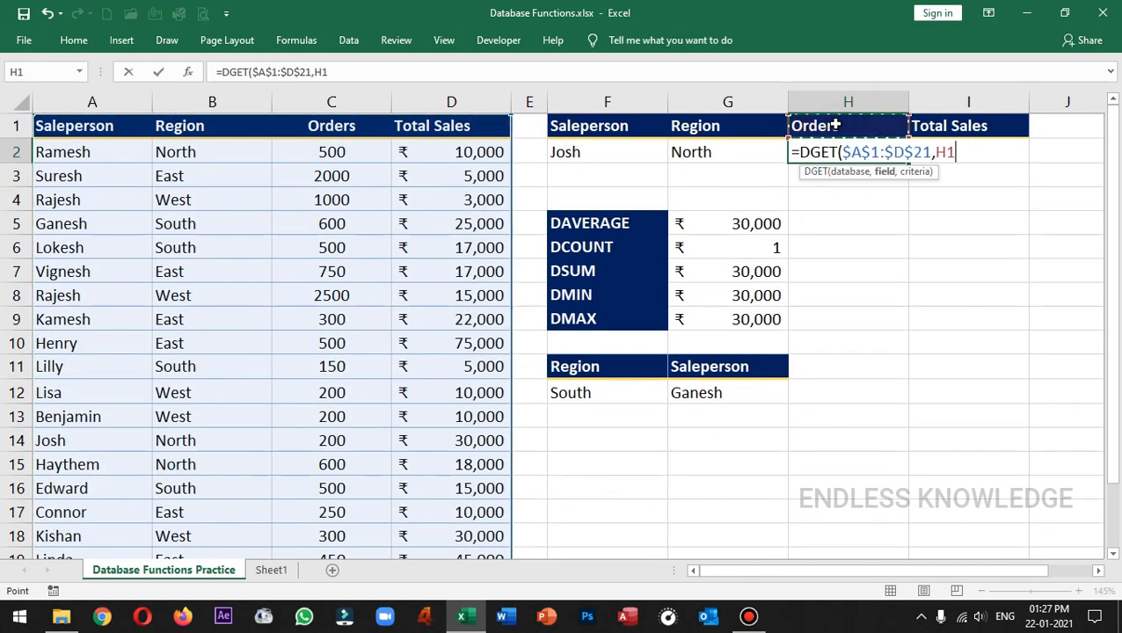
{"action": "type", "text": ","}
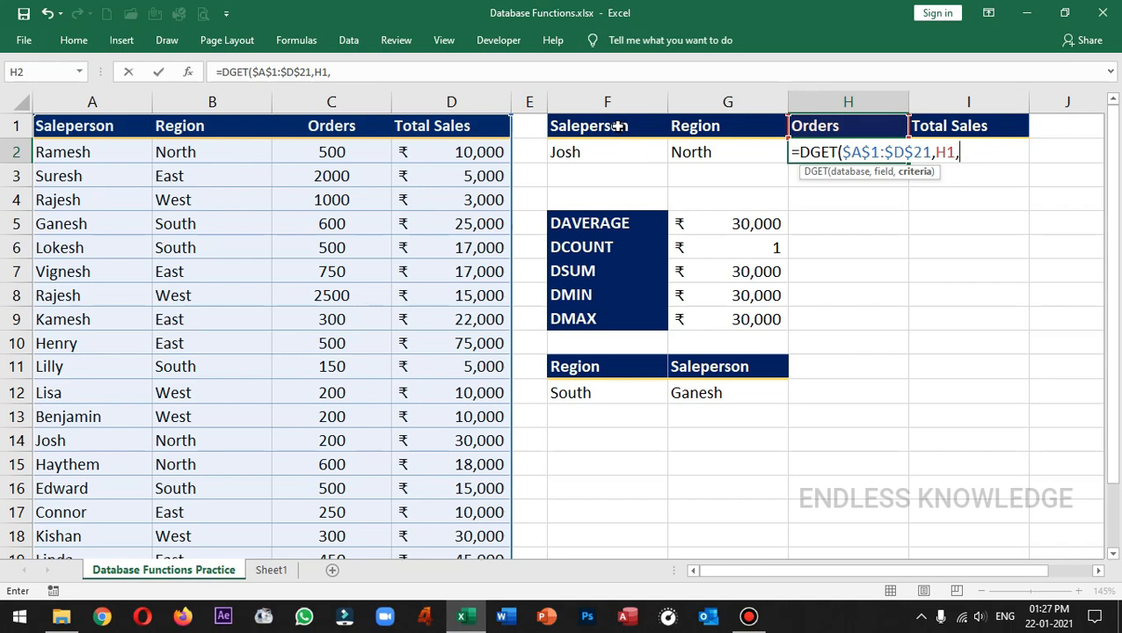
{"action": "left_click_drag", "start_coordinate": [613, 126], "coordinate": [705, 153]}
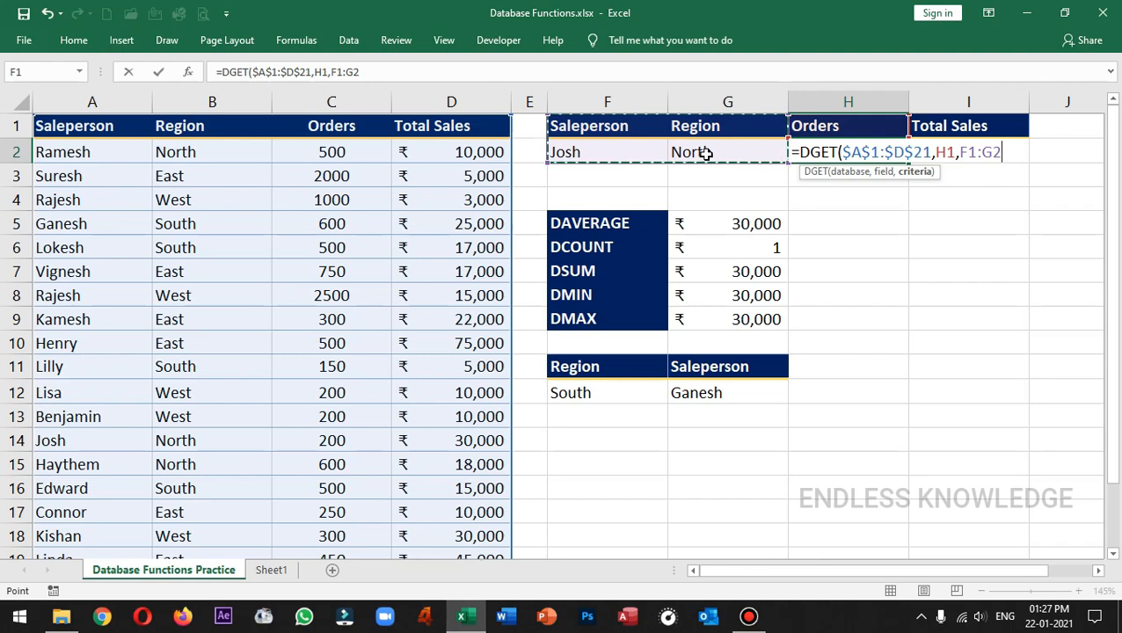
{"action": "key", "text": "F4"}
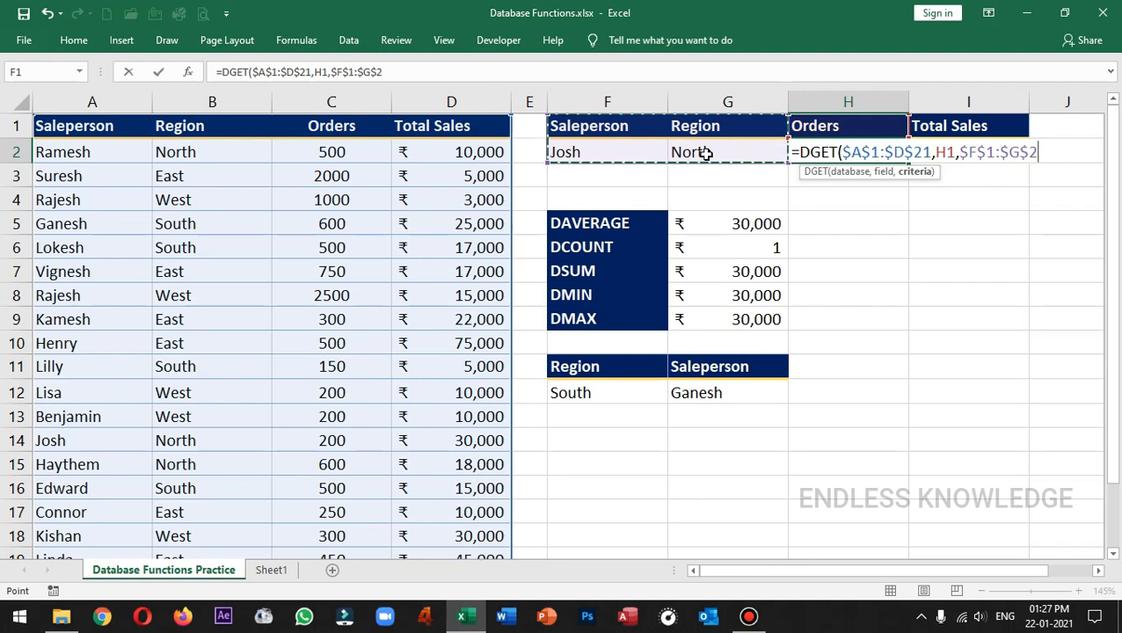
{"action": "key", "text": "Return"}
Step: Test the Orders lookup by changing the salesperson in F2 to the one from A15
{"action": "left_click", "coordinate": [612, 148]}
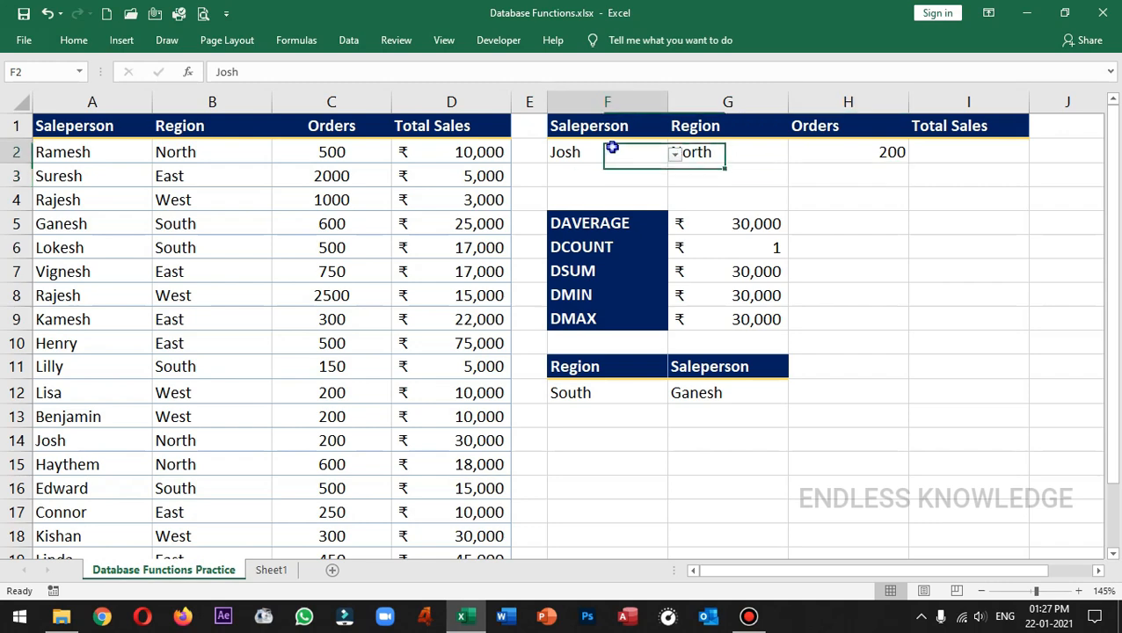
{"action": "left_click", "coordinate": [714, 153]}
{"action": "left_click", "coordinate": [607, 149]}
{"action": "left_click", "coordinate": [675, 154]}
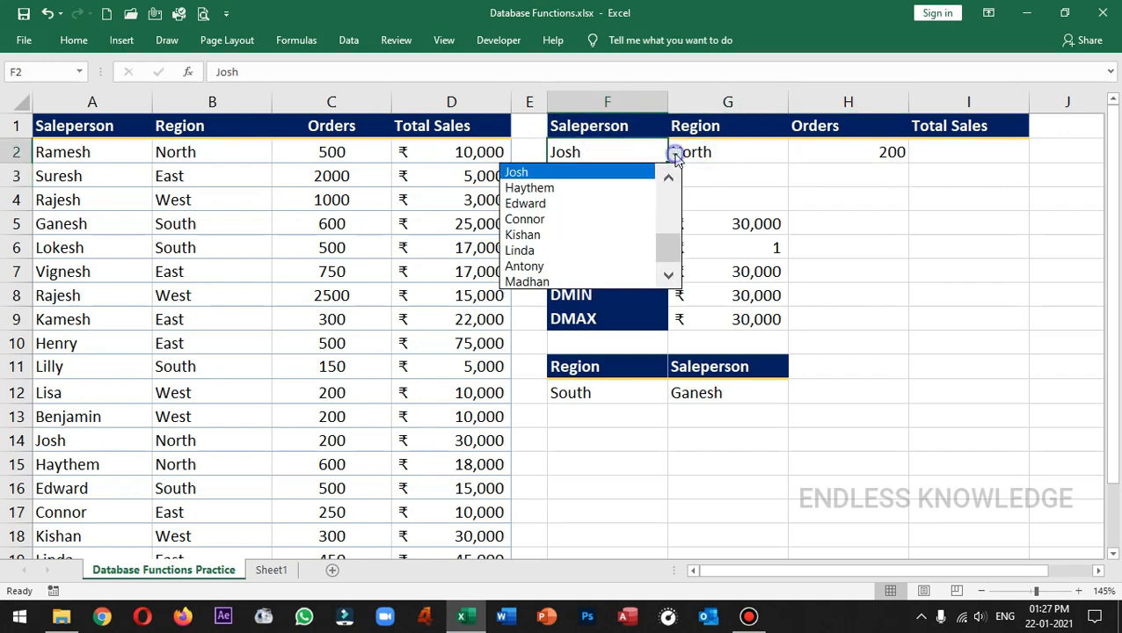
{"action": "left_click", "coordinate": [595, 186]}
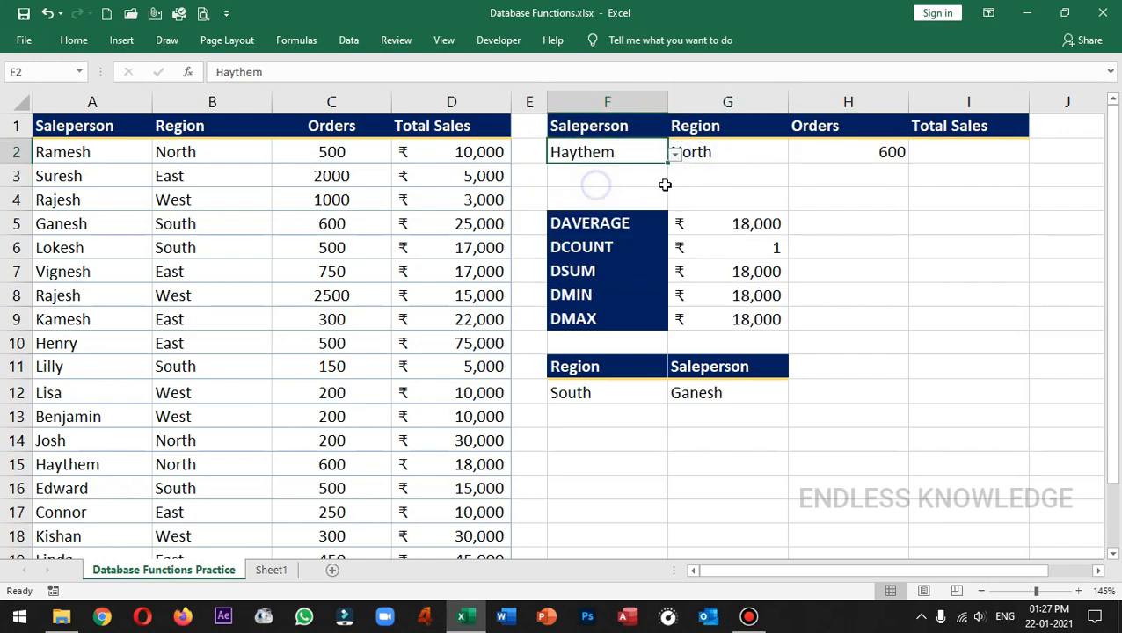
Step: Copy the DGET formula from H2 to the Total Sales cell I2 and change F2 to the salesperson from A14
{"action": "left_click", "coordinate": [868, 154]}
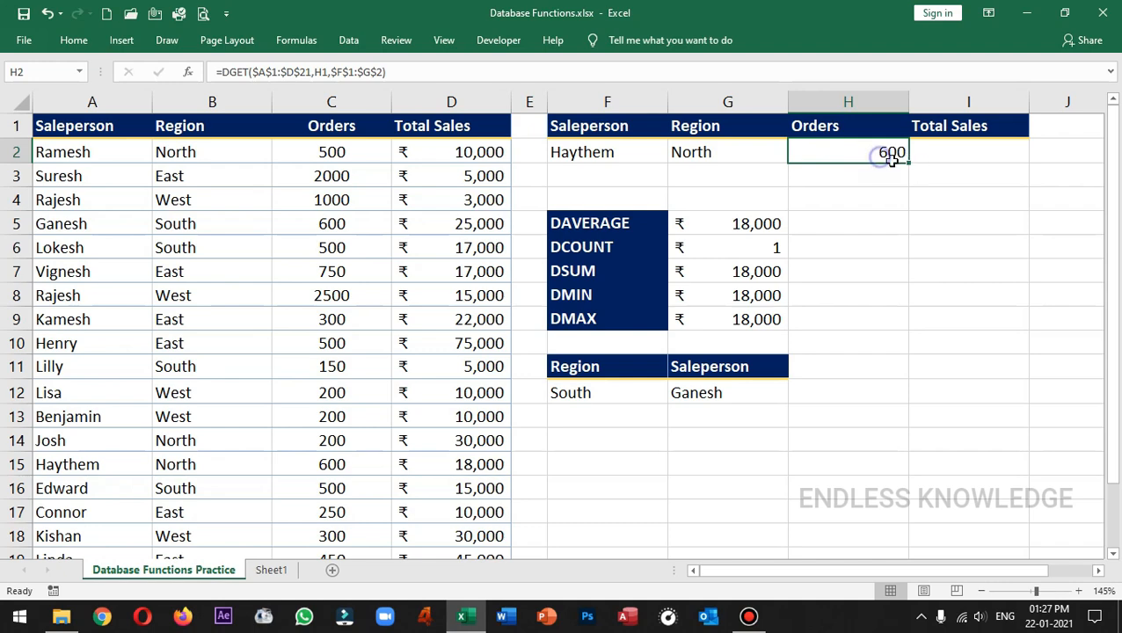
{"action": "left_click_drag", "start_coordinate": [909, 158], "coordinate": [982, 158]}
{"action": "left_click", "coordinate": [629, 151]}
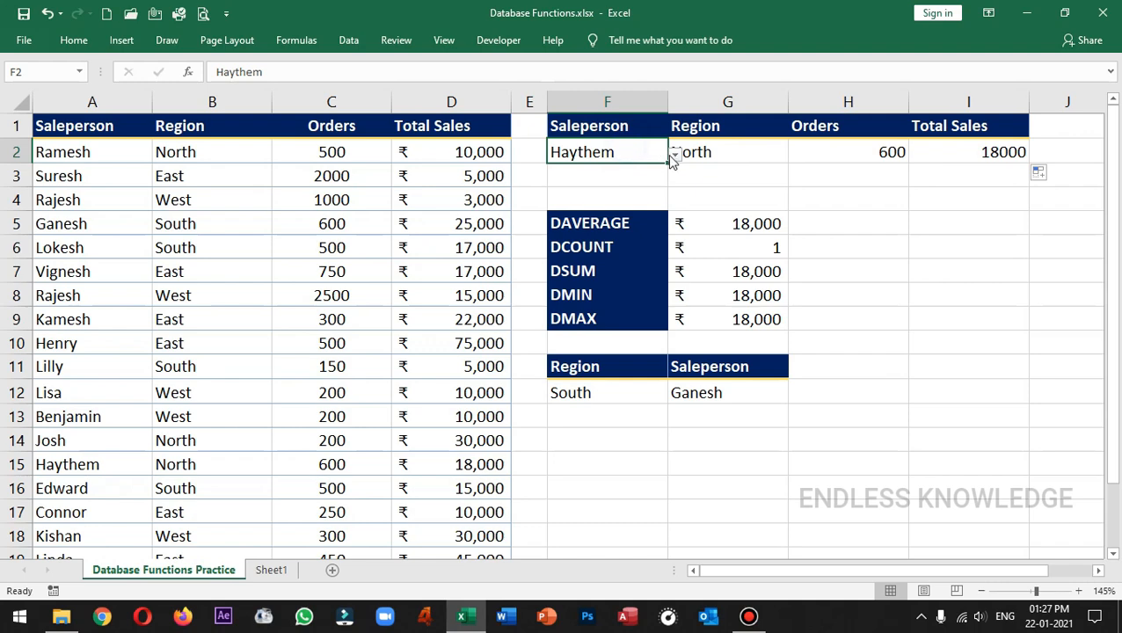
{"action": "left_click", "coordinate": [672, 155]}
{"action": "left_click", "coordinate": [646, 168]}
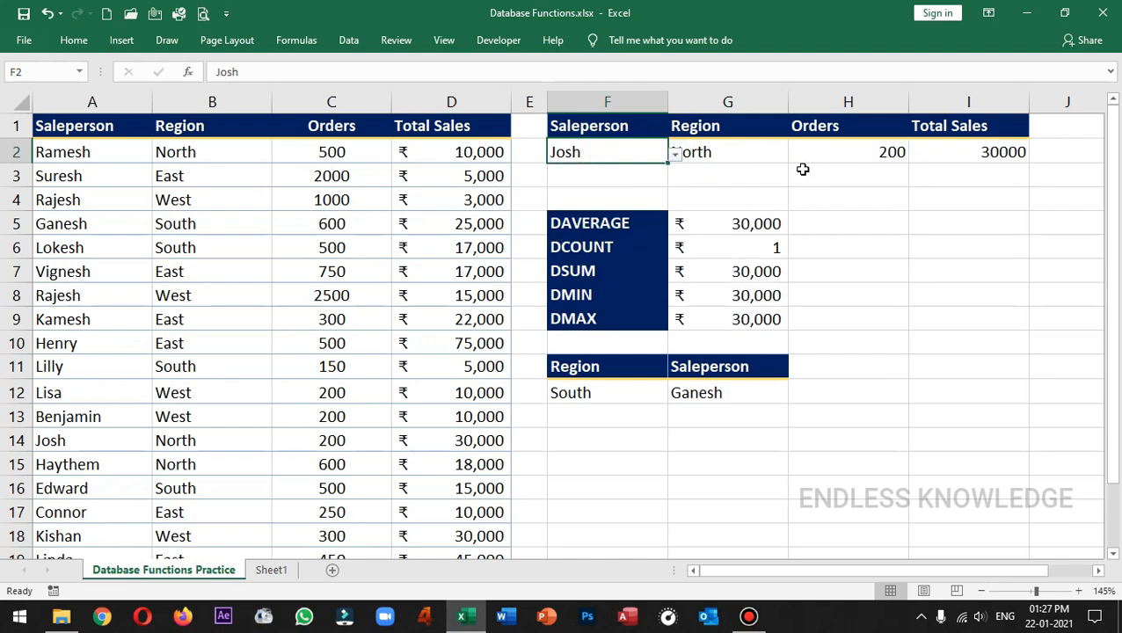
{"action": "left_click", "coordinate": [905, 160]}
Step: Test the two-condition lookup by setting the region in G2 to East and the salesperson in F2 to the one from A17
{"action": "left_click", "coordinate": [769, 158]}
{"action": "left_click", "coordinate": [795, 154]}
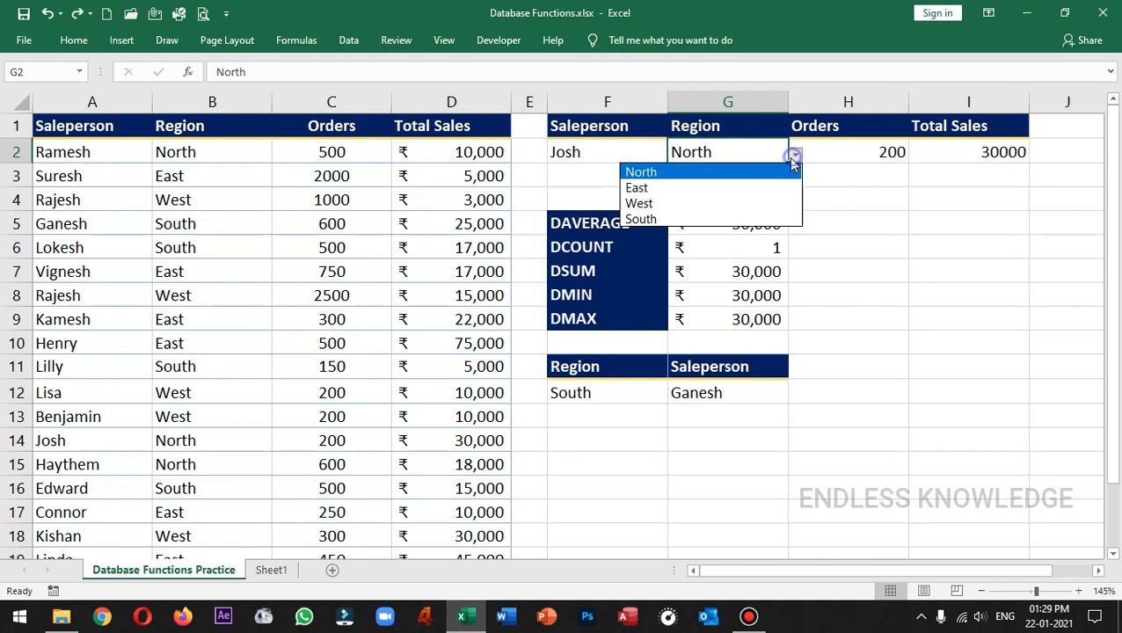
{"action": "left_click", "coordinate": [708, 199]}
{"action": "left_click", "coordinate": [642, 157]}
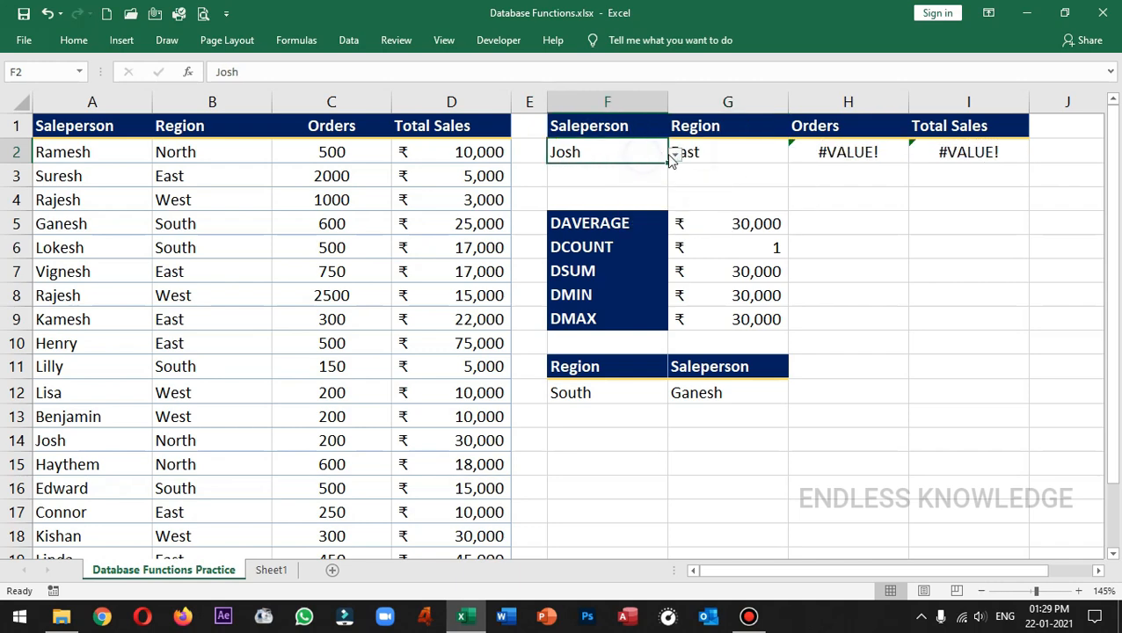
{"action": "left_click", "coordinate": [675, 154]}
{"action": "left_click", "coordinate": [633, 218]}
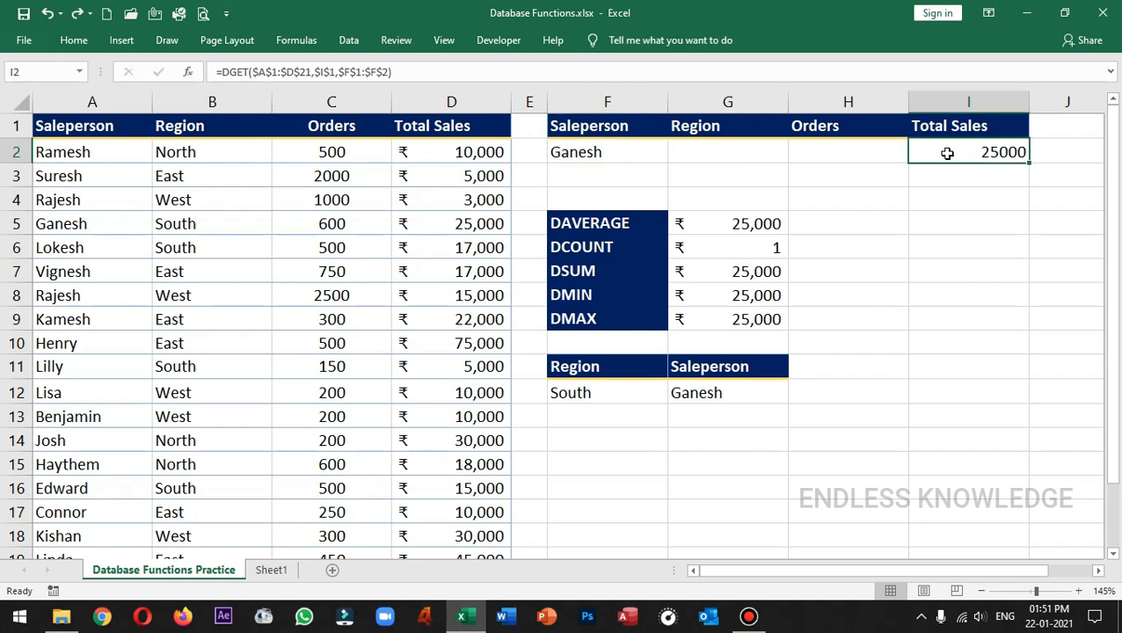
Step: Examine the salesperson criterion in F2 and the first record's salesperson, Region, Orders and Total Sales in A2:D2
{"action": "left_click", "coordinate": [635, 158]}
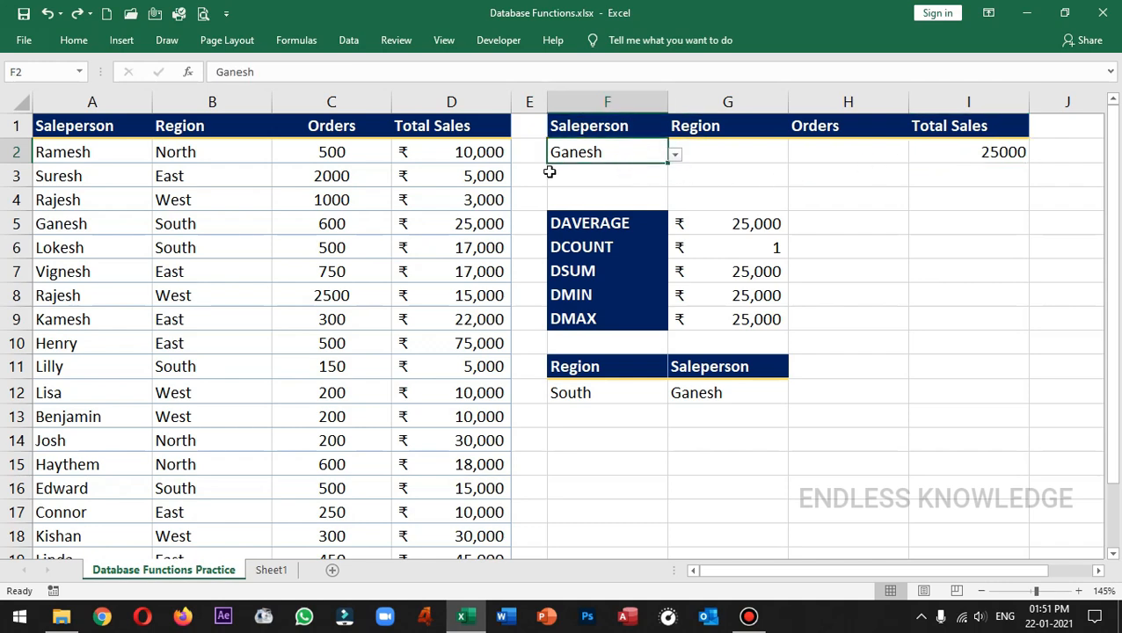
{"action": "left_click_drag", "start_coordinate": [218, 158], "coordinate": [416, 156]}
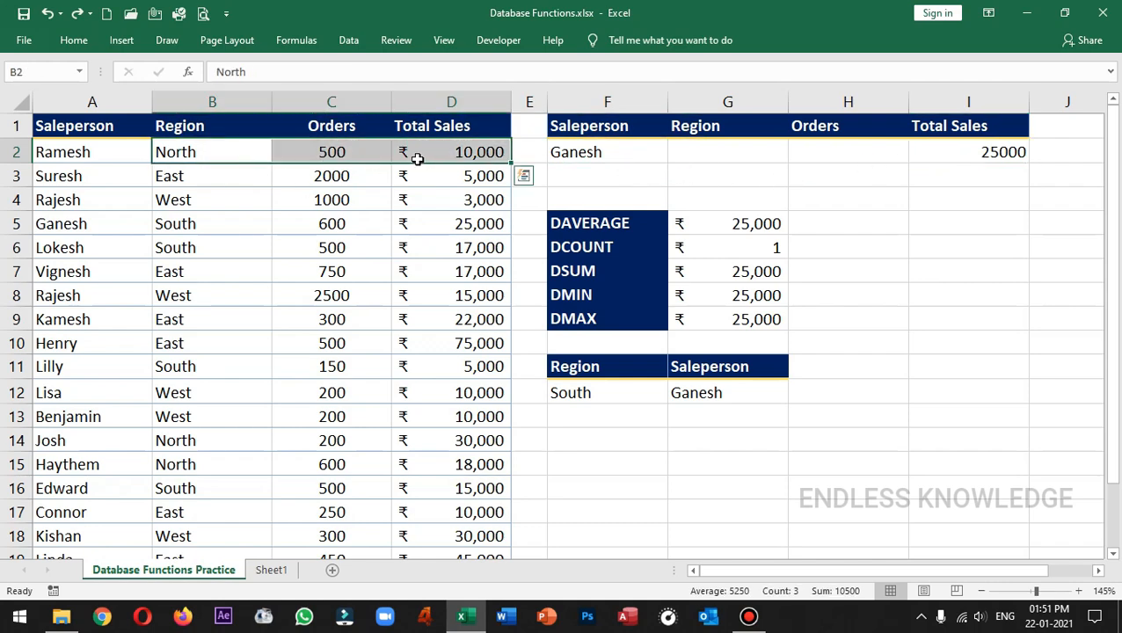
{"action": "left_click", "coordinate": [102, 156]}
{"action": "left_click", "coordinate": [233, 155]}
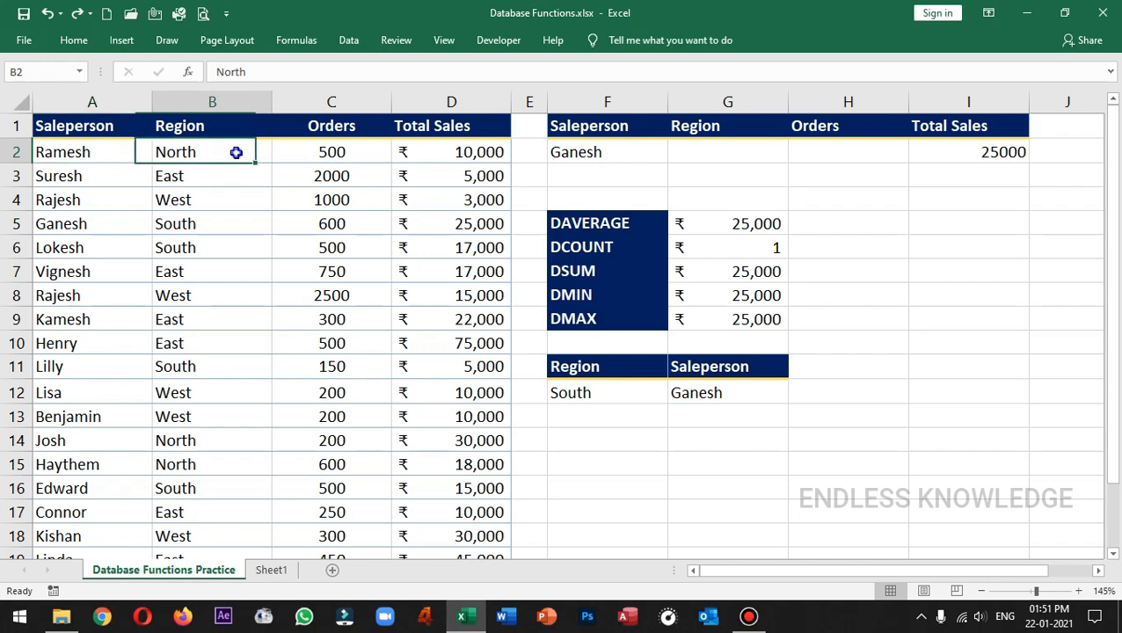
{"action": "left_click", "coordinate": [312, 158]}
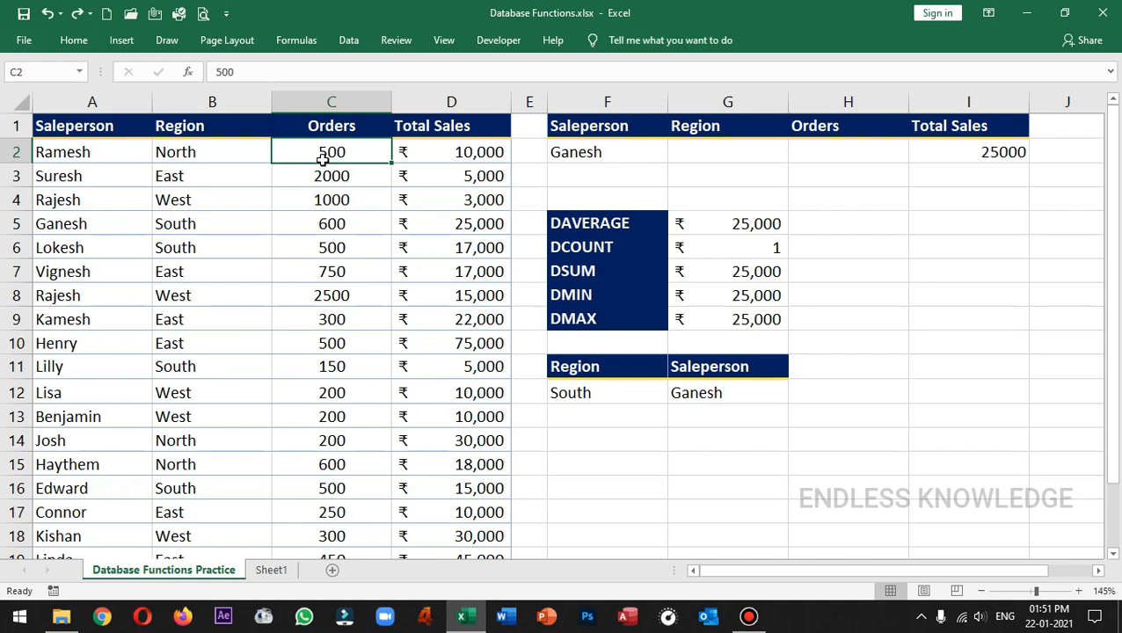
Step: Extend the criteria range of the DGET formula in I2 down one row to cover F1:F3, including the blank cell
{"action": "left_click", "coordinate": [934, 148]}
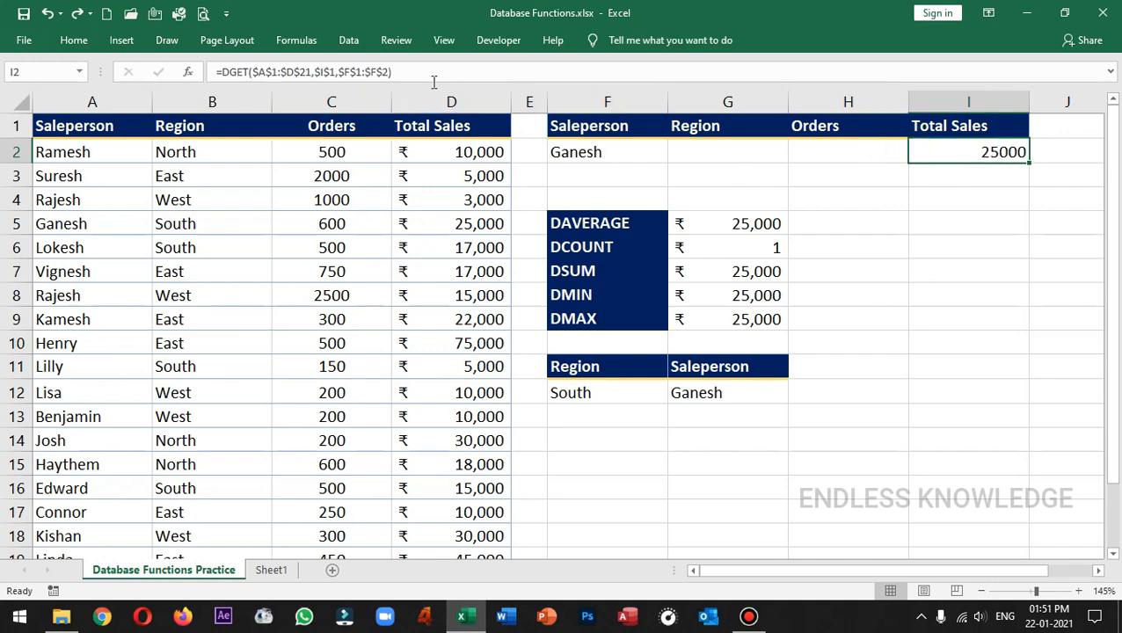
{"action": "left_click", "coordinate": [375, 66]}
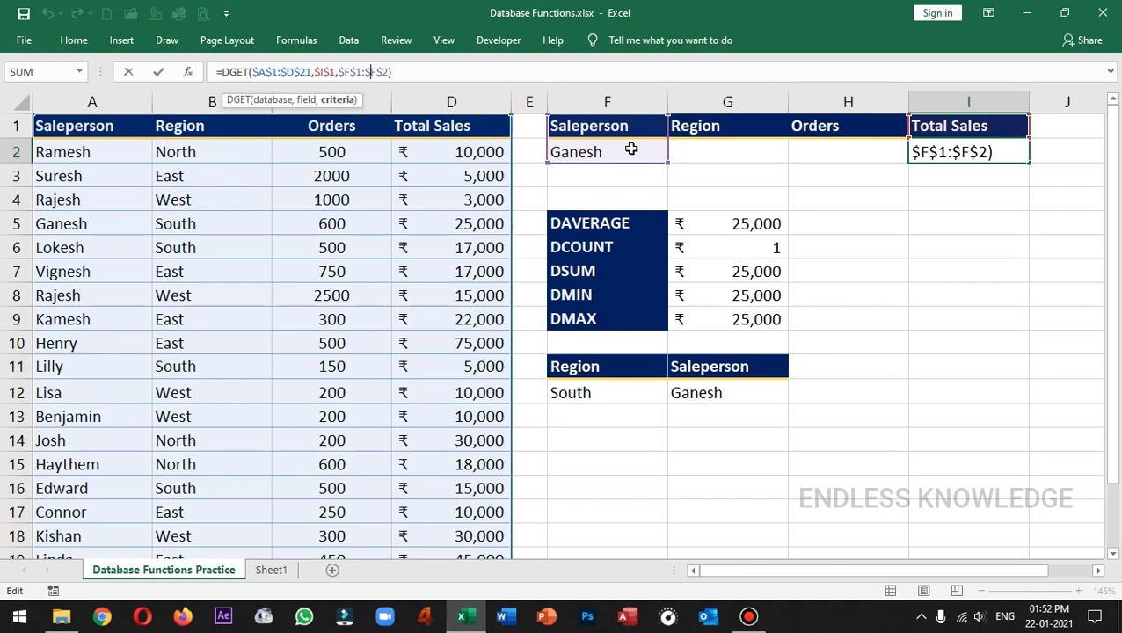
{"action": "left_click_drag", "start_coordinate": [668, 163], "coordinate": [666, 185]}
{"action": "key", "text": "Return"}
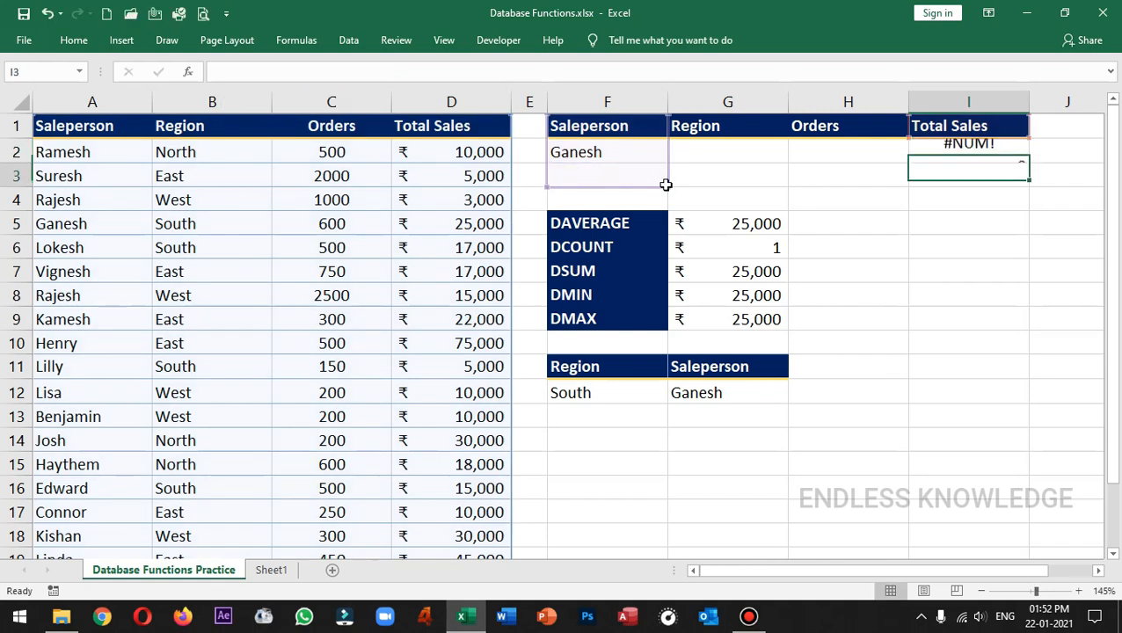
Step: Undo the last extension of the criteria range in the Total Sales DGET formula in I2
{"action": "left_click", "coordinate": [1004, 149]}
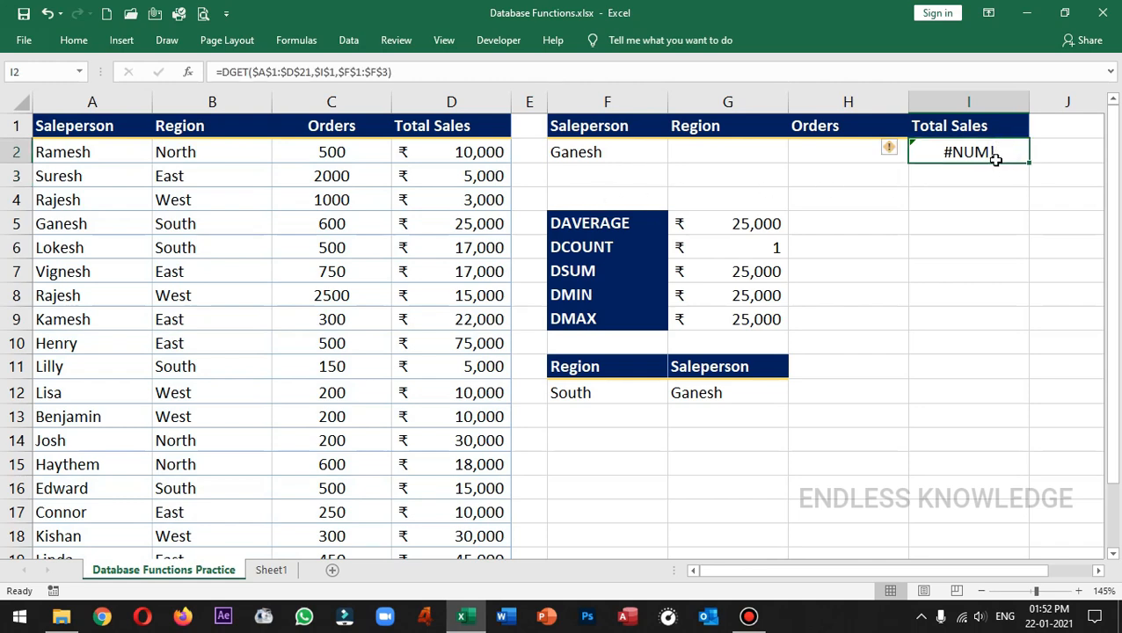
{"action": "left_click", "coordinate": [995, 173]}
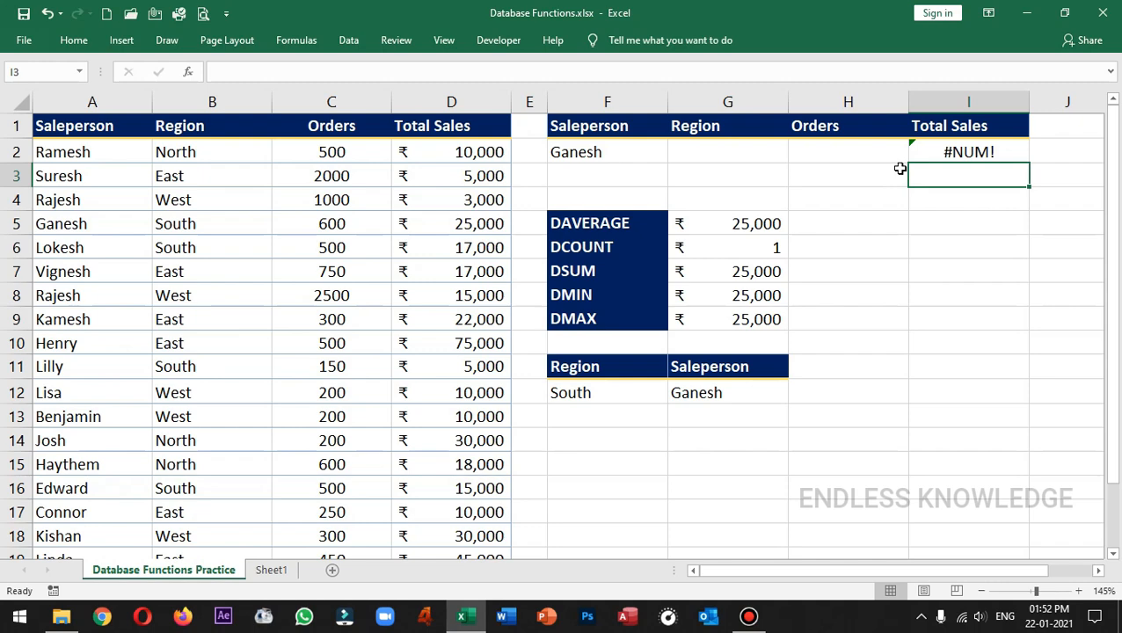
{"action": "key", "text": "ctrl+z"}
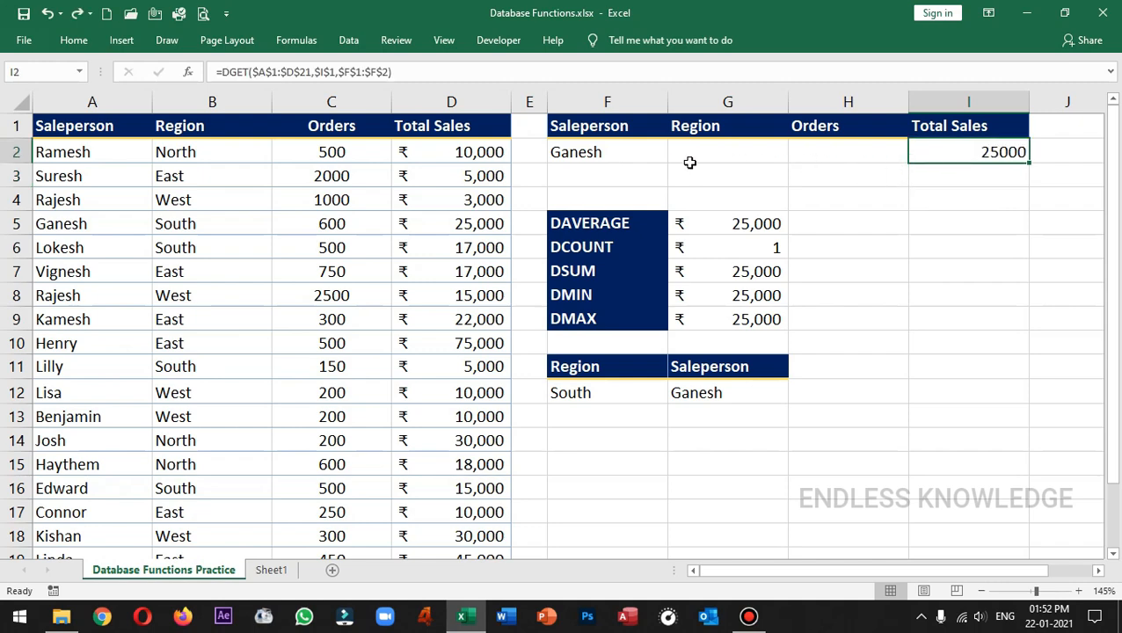
Step: Set the salesperson criterion in F2 to the salesperson from A4 to test the DGET formula in I2
{"action": "left_click", "coordinate": [632, 152]}
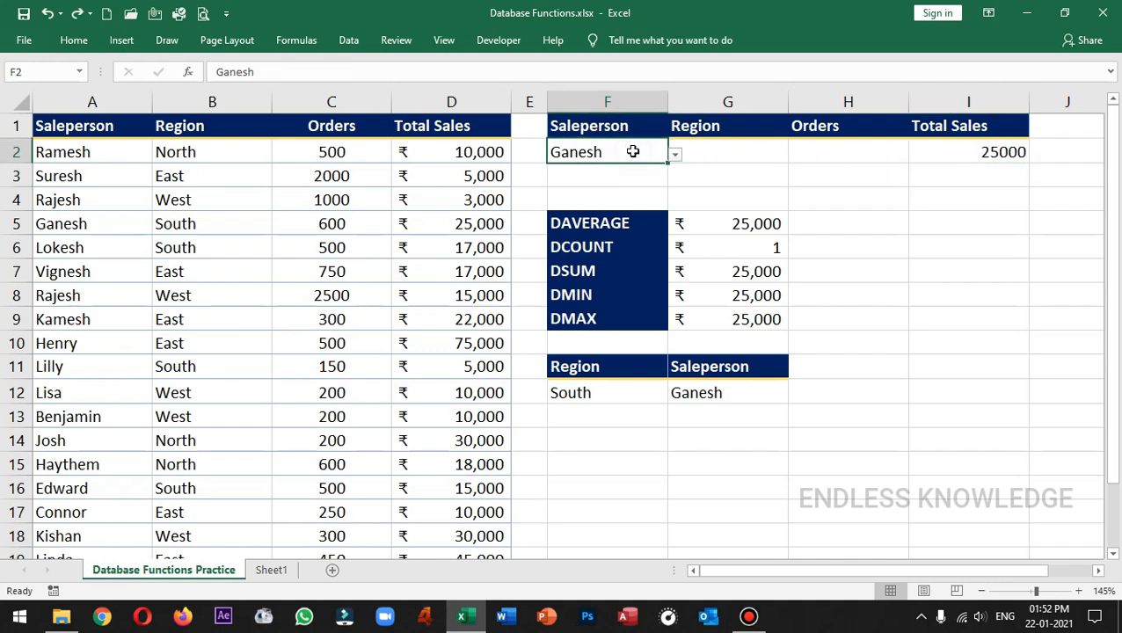
{"action": "left_click", "coordinate": [678, 155]}
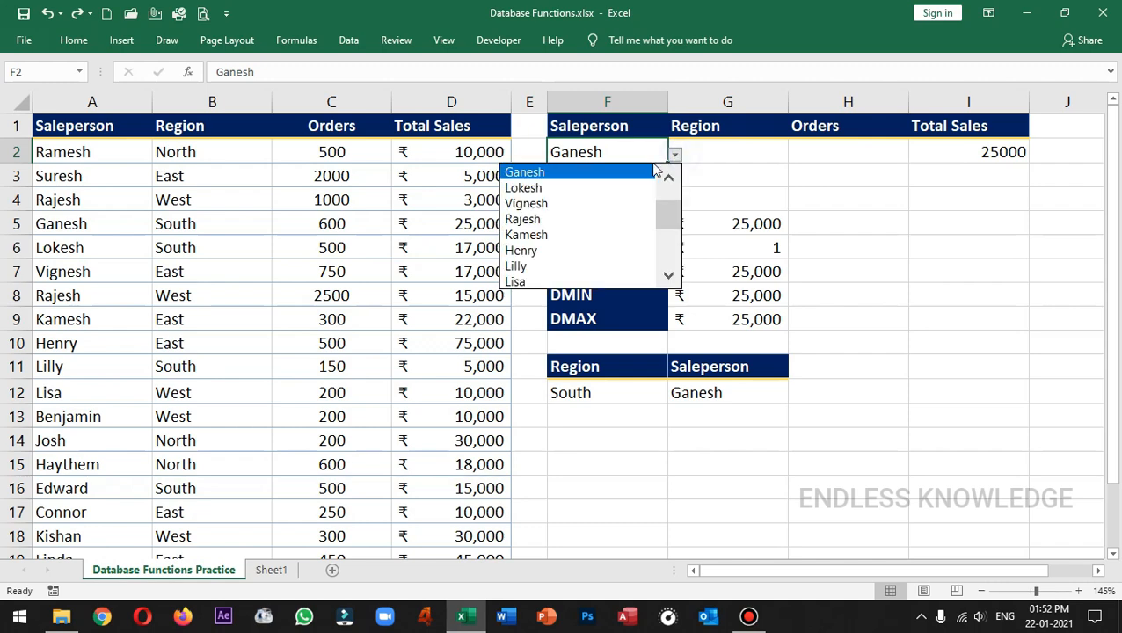
{"action": "left_click", "coordinate": [577, 219]}
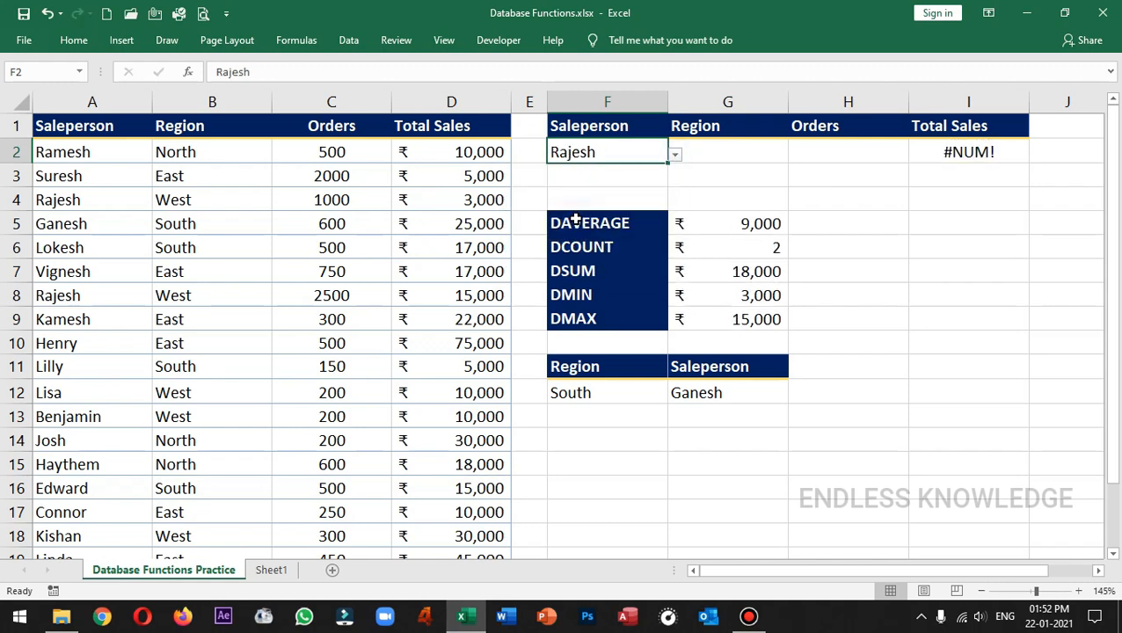
{"action": "left_click", "coordinate": [999, 154]}
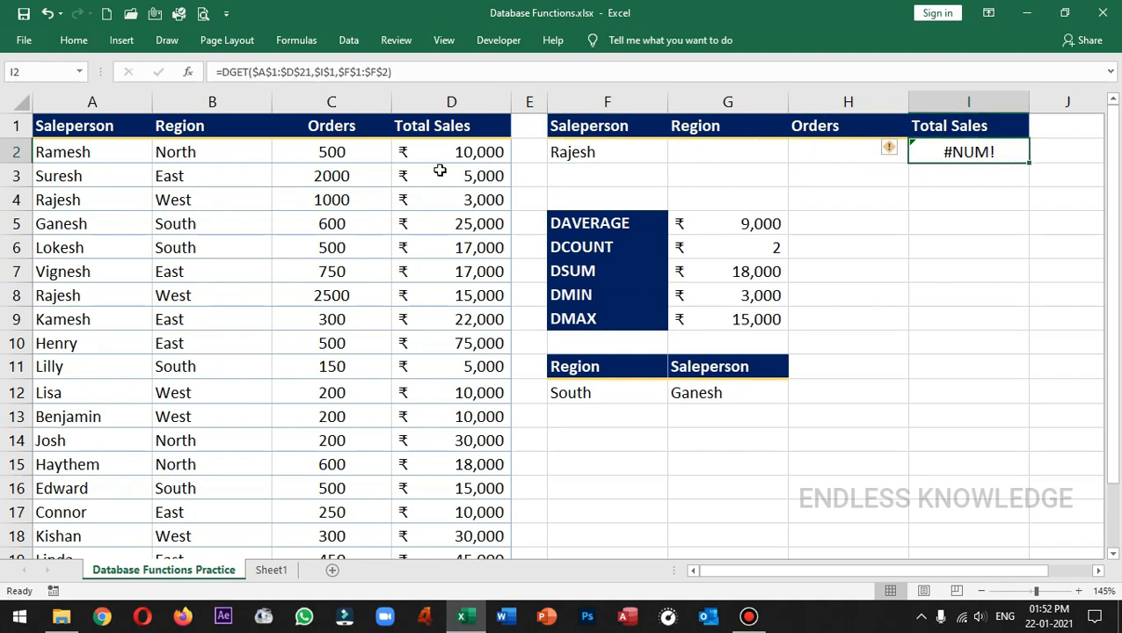
Step: Compare the salesperson entries in A4 and A8 and check the DGET result in I2
{"action": "left_click", "coordinate": [70, 126]}
{"action": "left_click", "coordinate": [99, 199]}
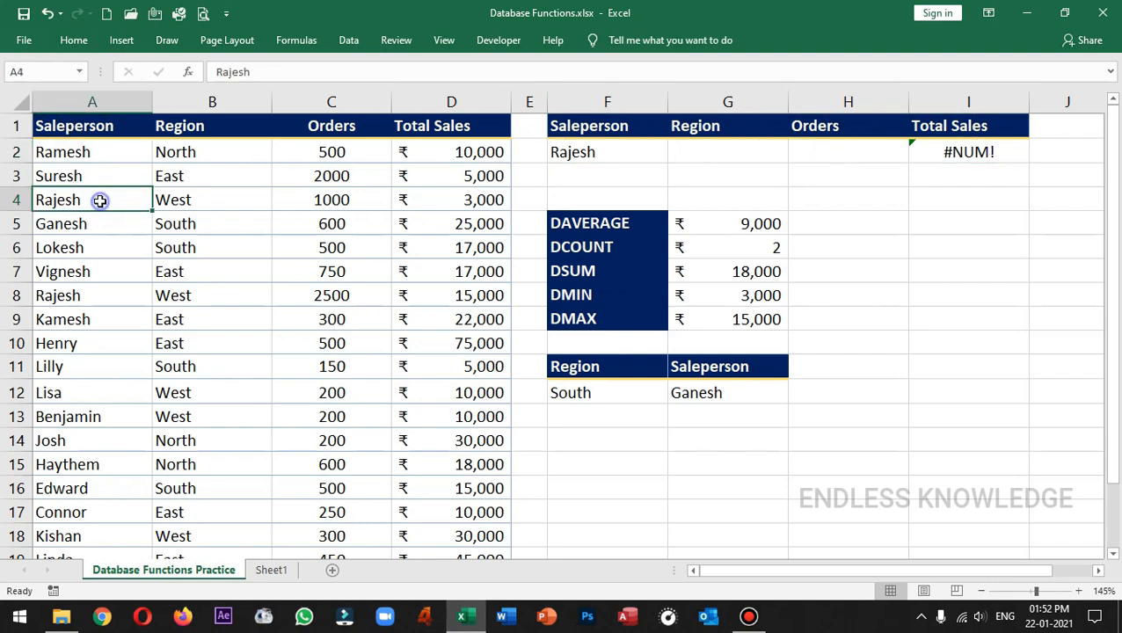
{"action": "left_click", "coordinate": [96, 295]}
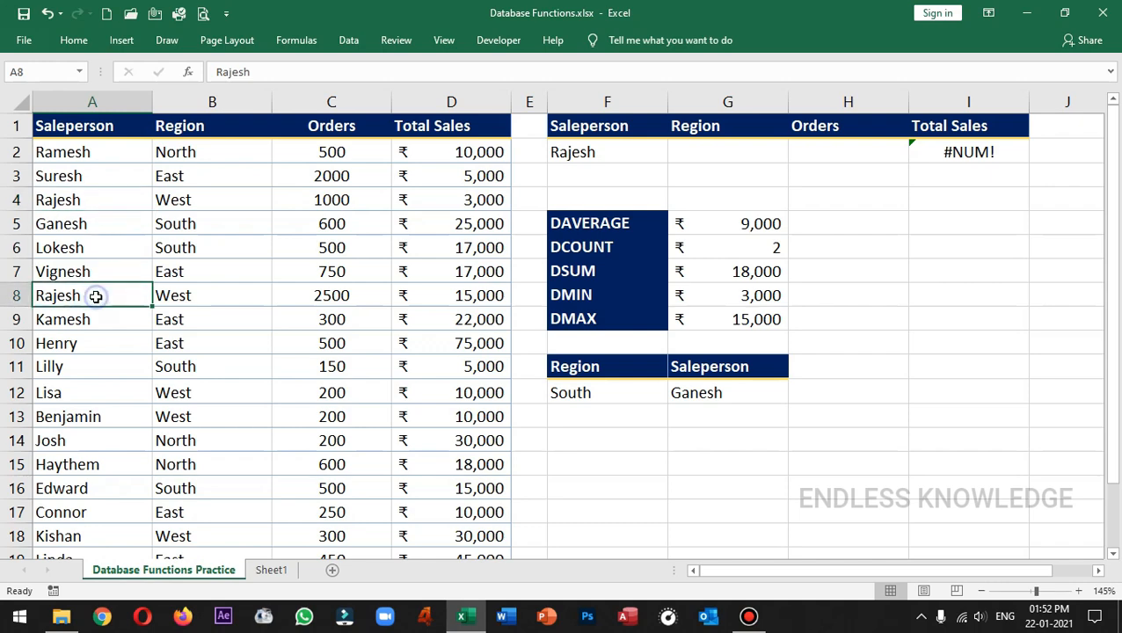
{"action": "left_click", "coordinate": [120, 204]}
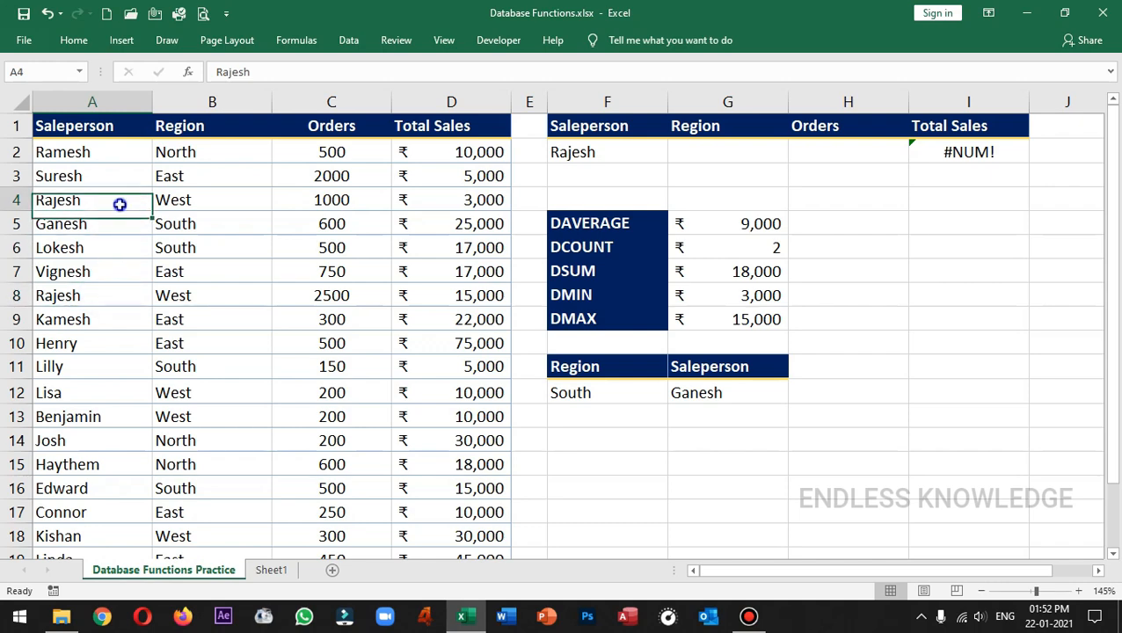
{"action": "left_click", "coordinate": [957, 152]}
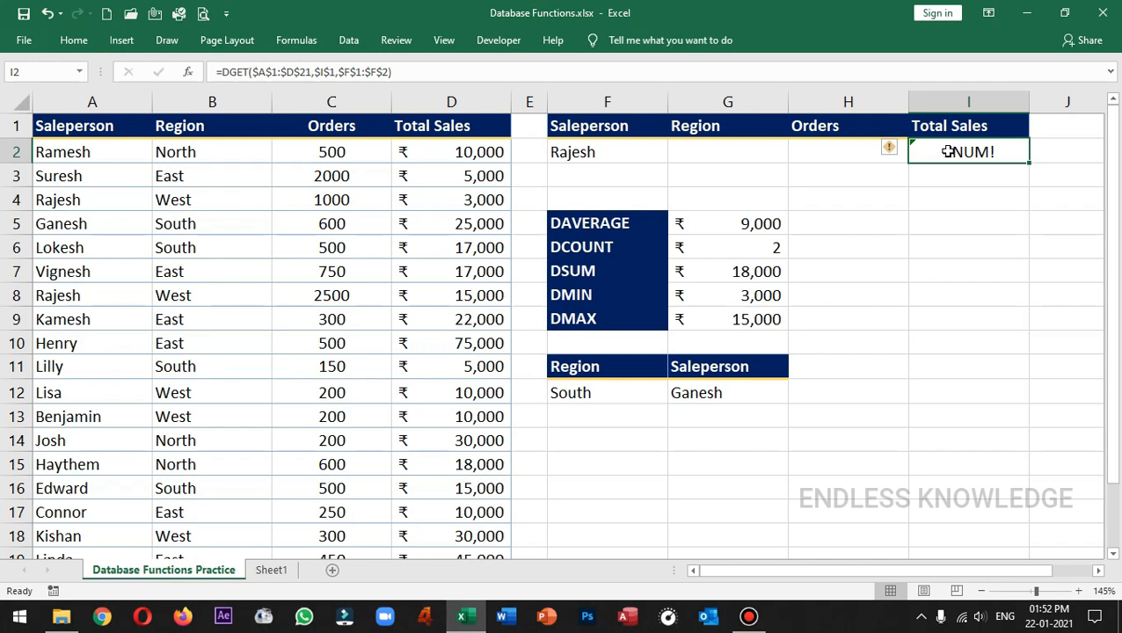